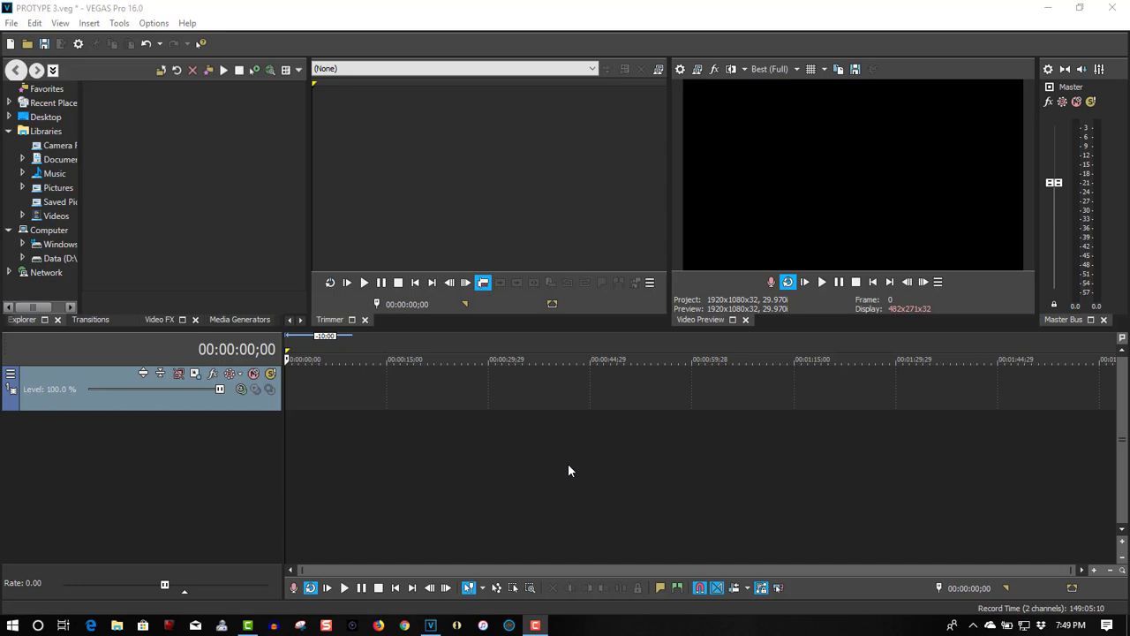
List the ProType Titler presets (Empty, Centered, Center Baseline, Near Baseline) under Media Generators.
right_click(309, 388)
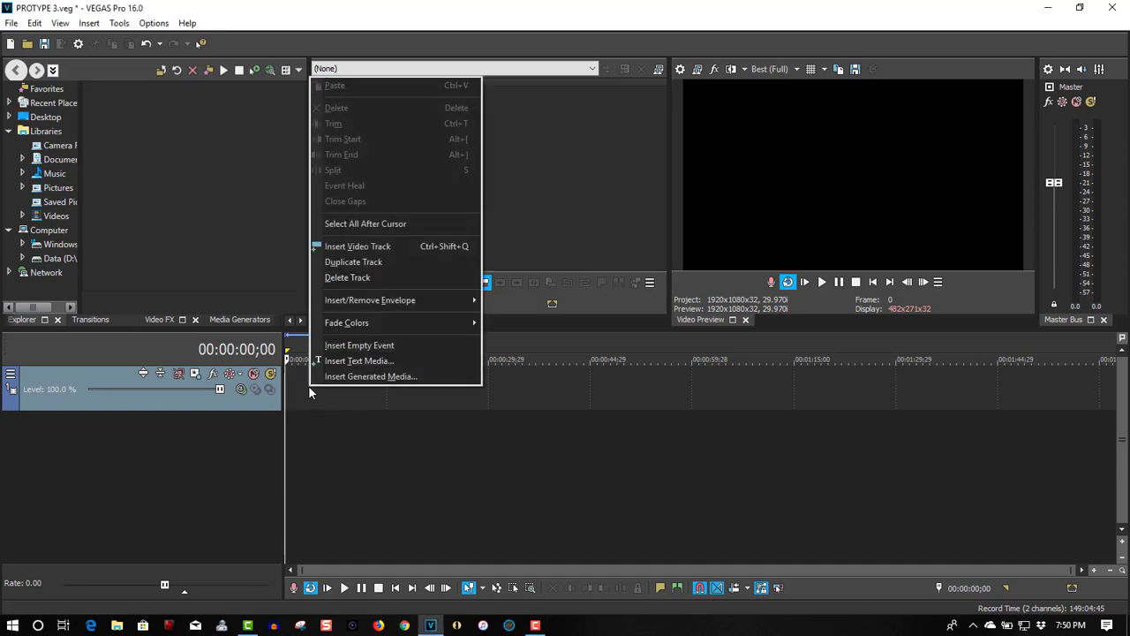
left_click(337, 377)
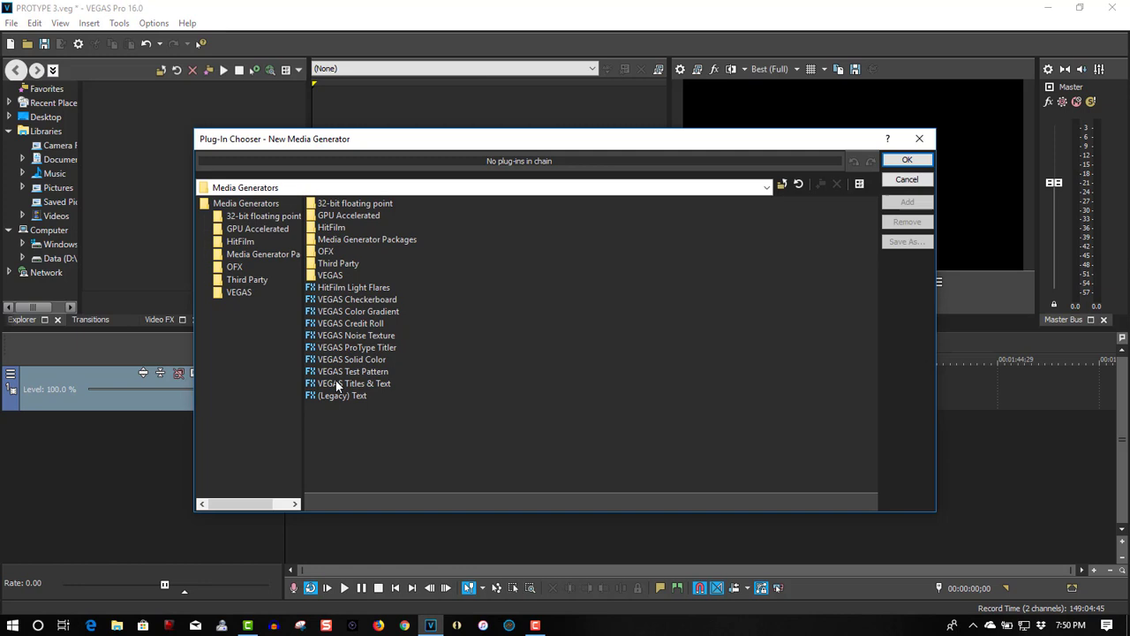
left_click(336, 350)
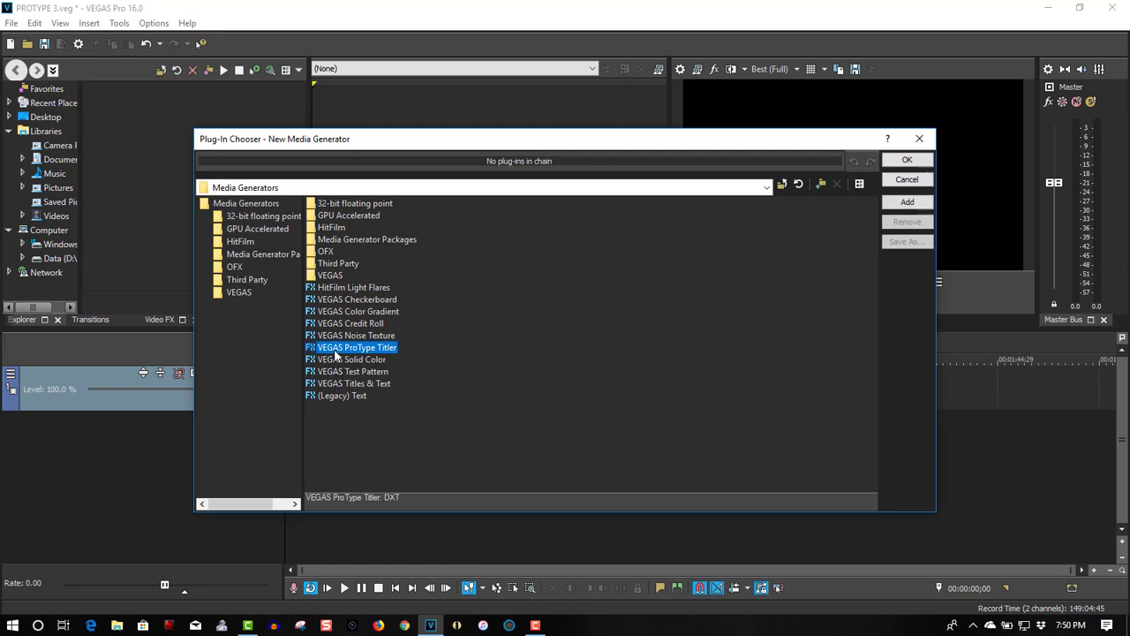
left_click(907, 179)
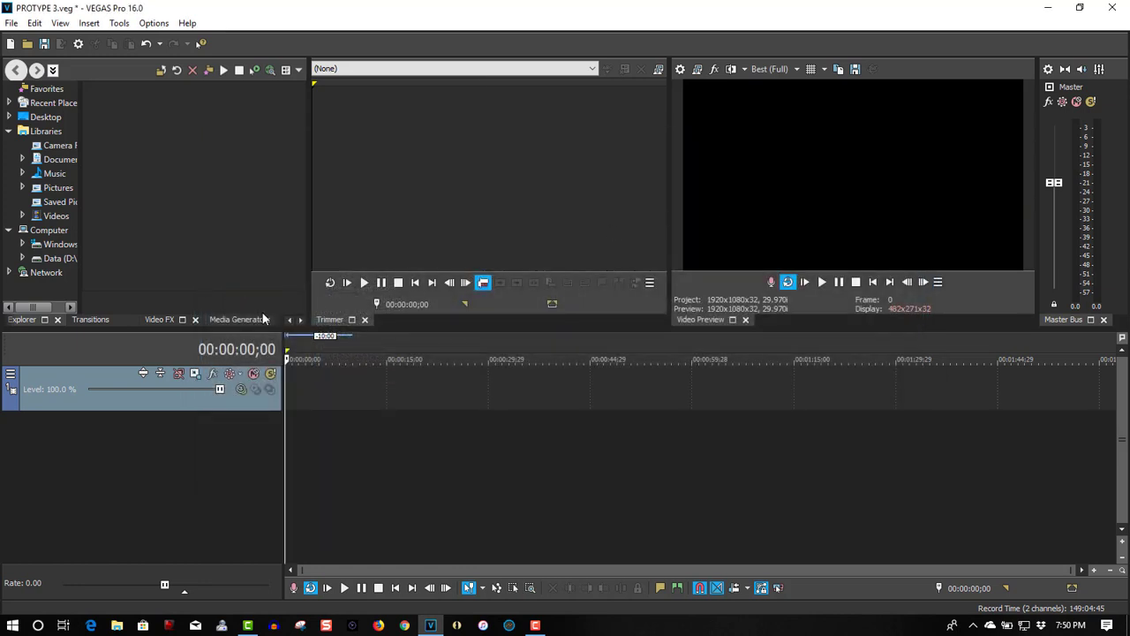
left_click(233, 321)
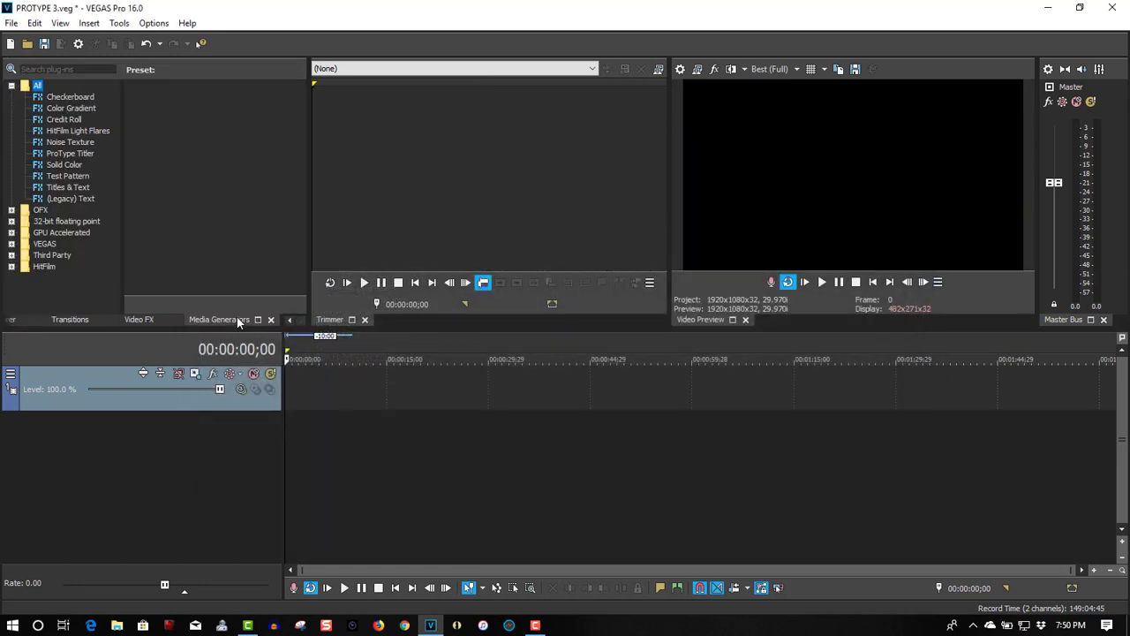
left_click(60, 156)
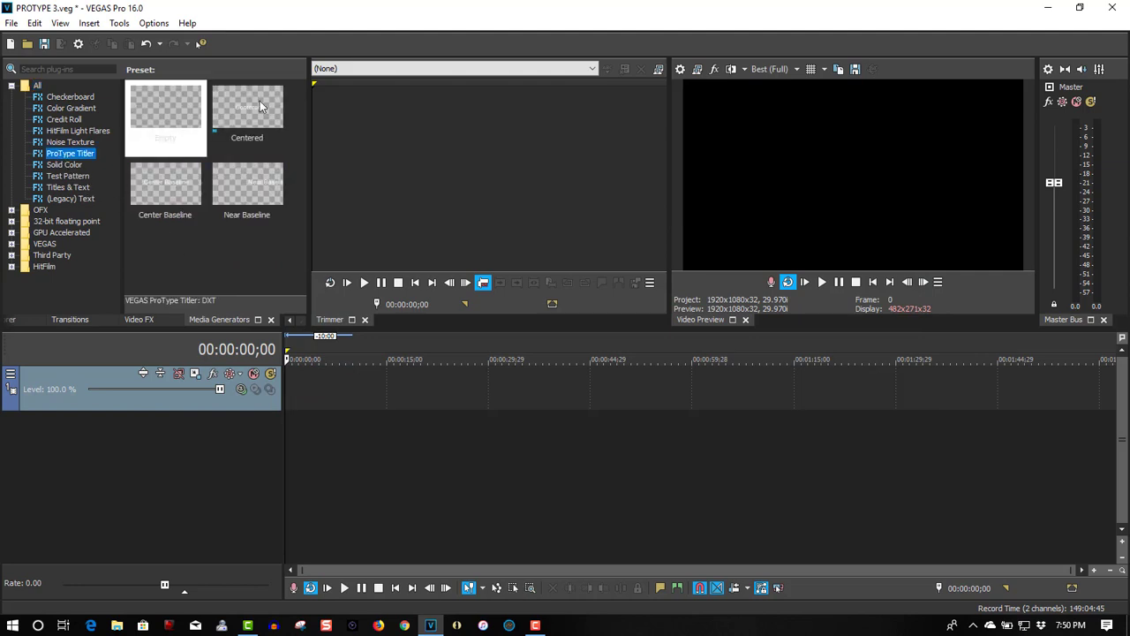
Add the Centered ProType title to the track and replace its text with 'LOVE'.
left_click_drag(245, 109, 290, 390)
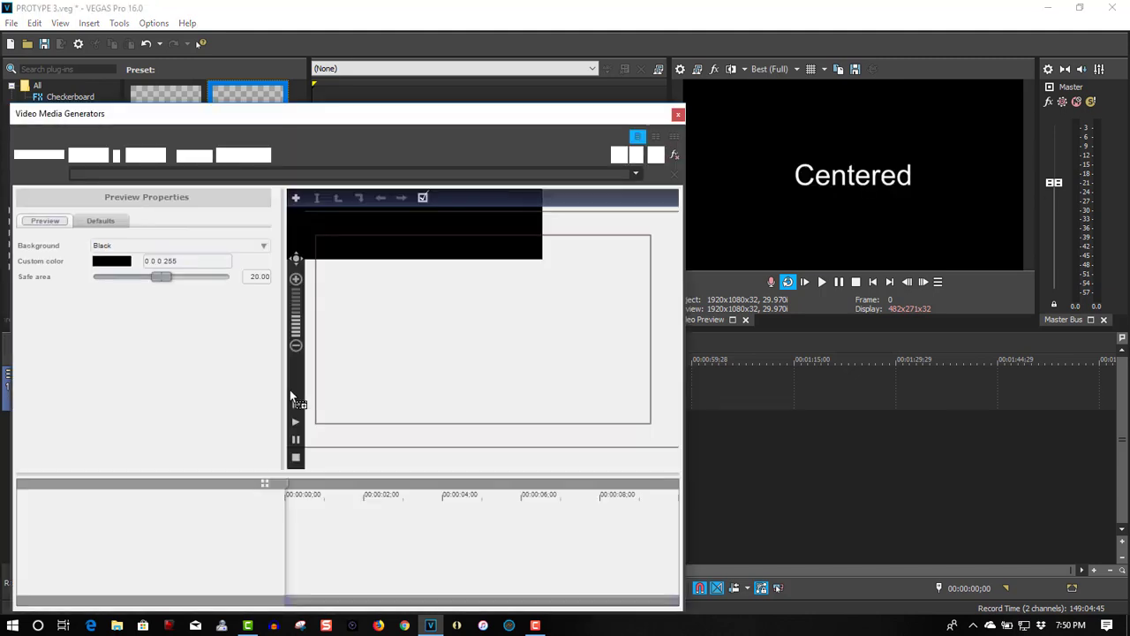
double_click(541, 334)
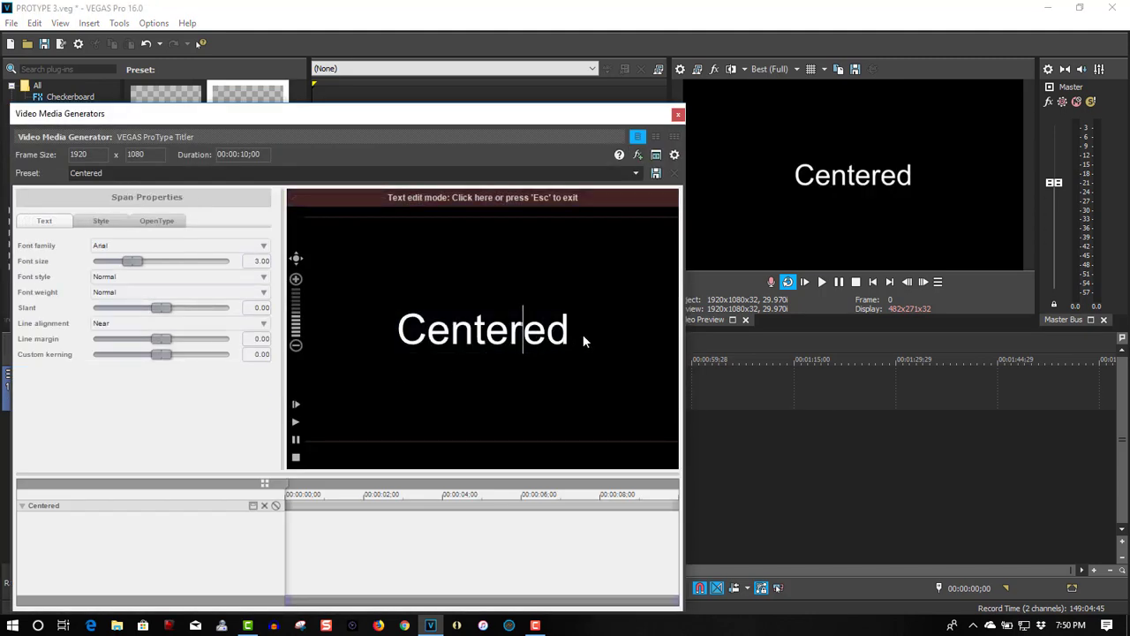
left_click_drag(579, 333, 368, 353)
type("LOVE")
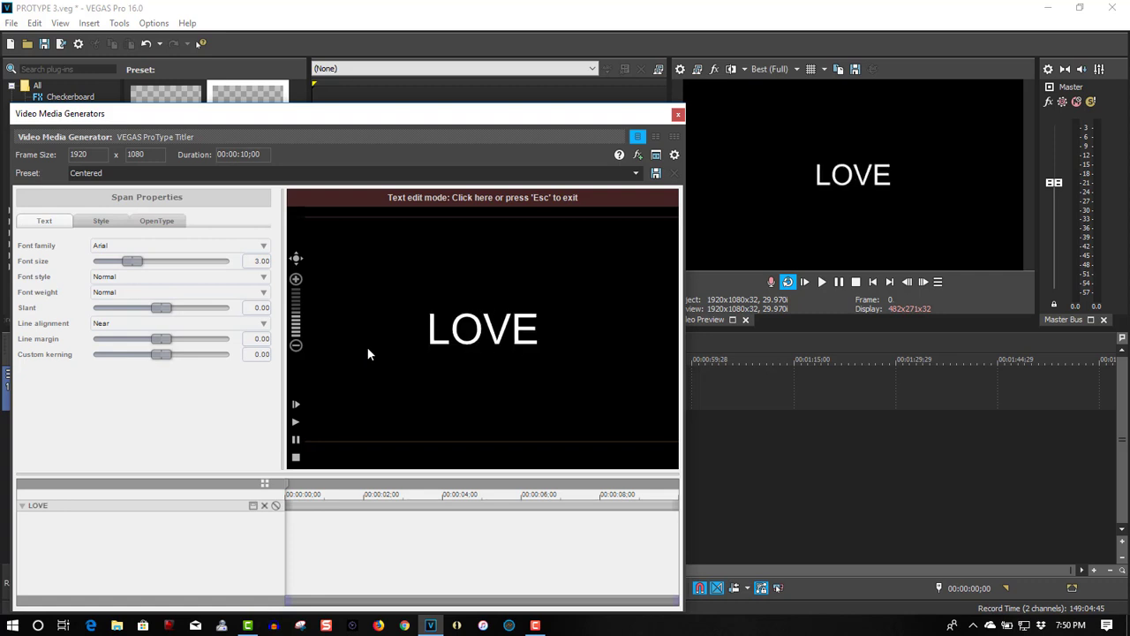
Set the LOVE text to Impact at font size 5.16.
left_click_drag(545, 332, 432, 343)
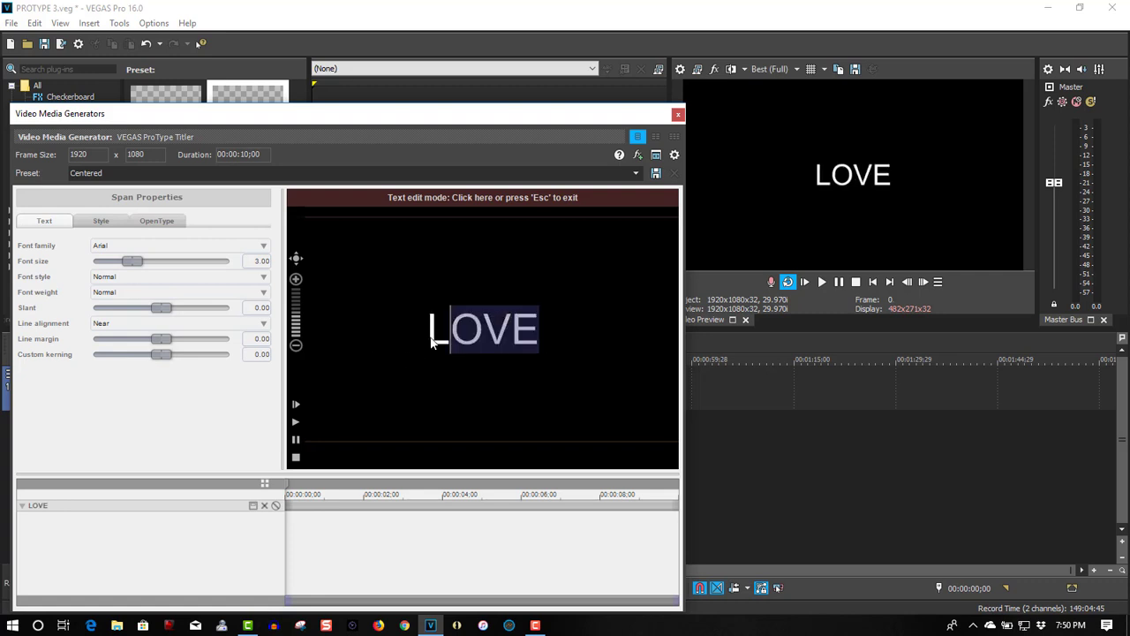
left_click(137, 248)
left_click(132, 257)
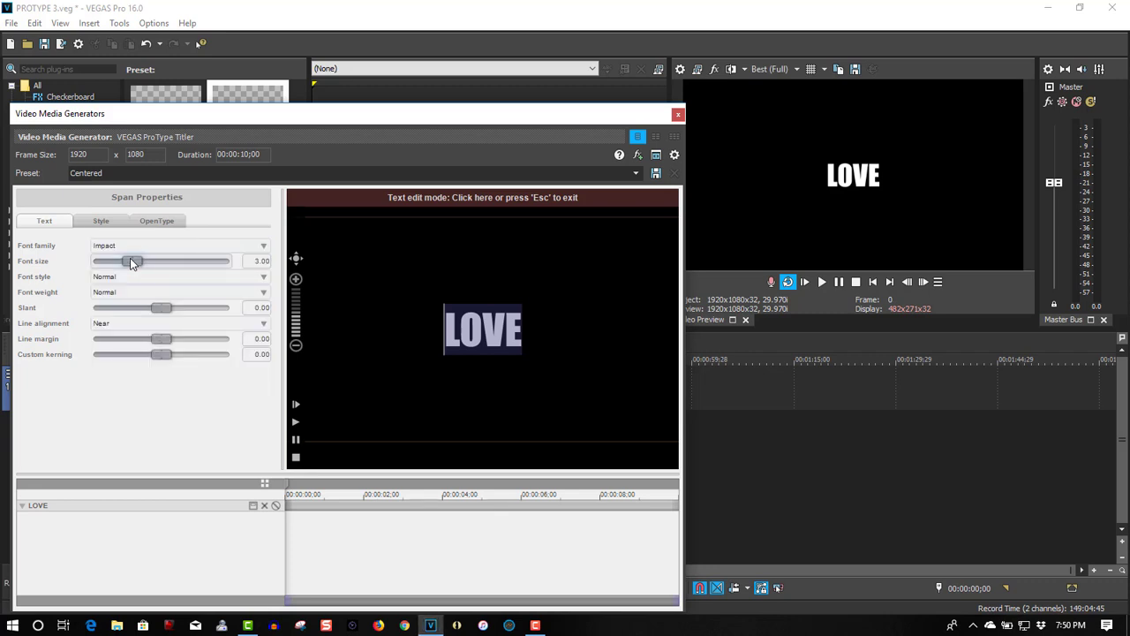
left_click_drag(131, 261, 175, 267)
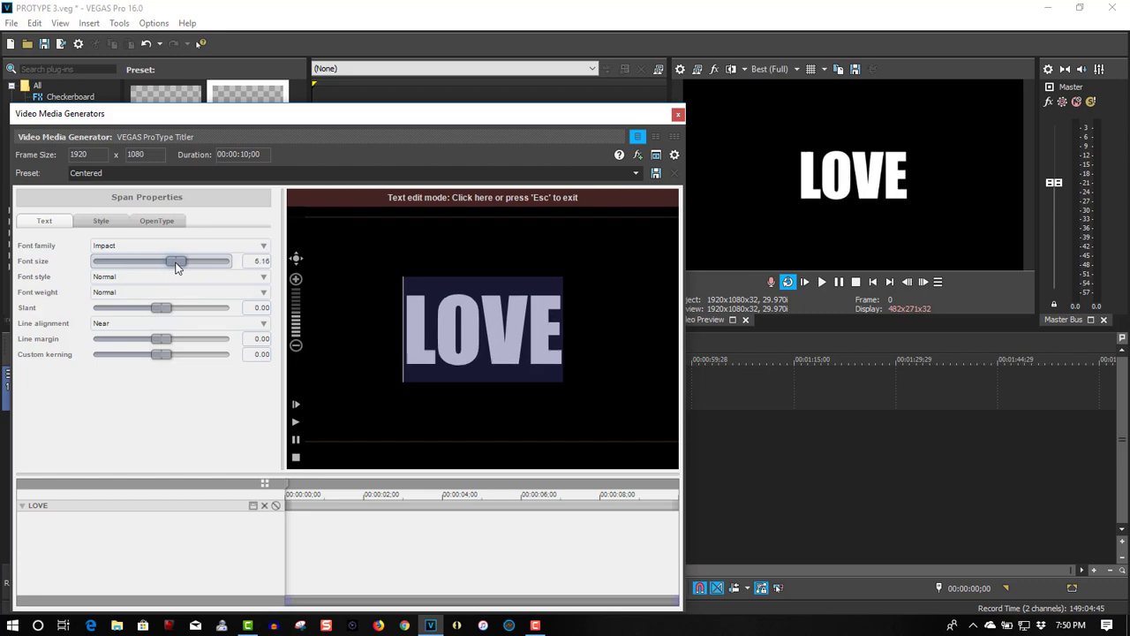
Check the text style and OpenType settings, then select the LOVE text block.
left_click(100, 221)
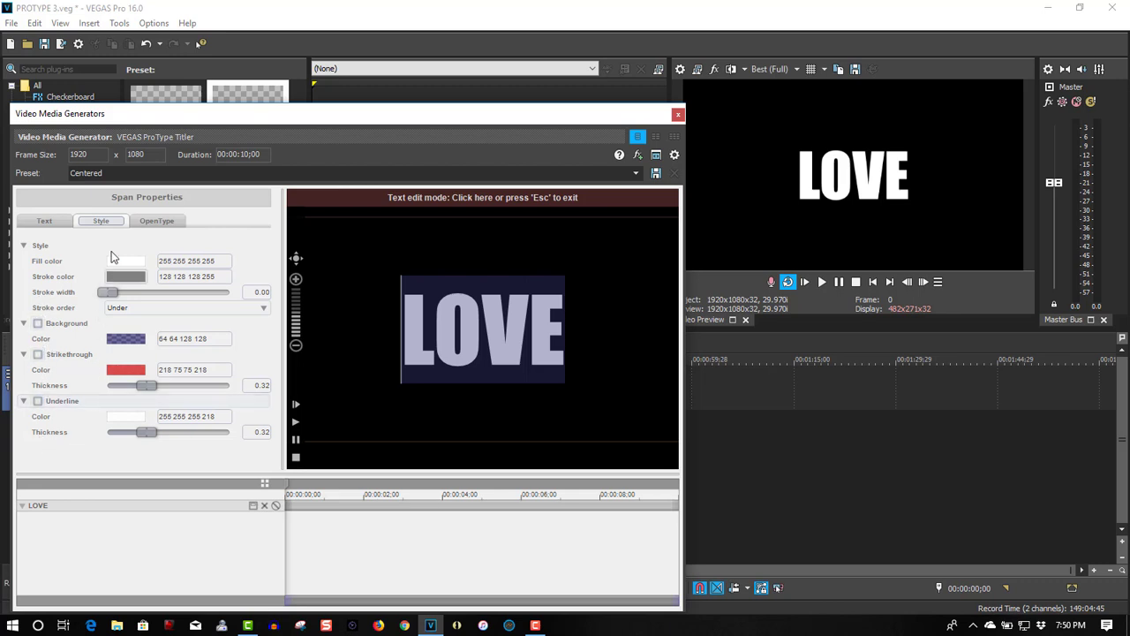
left_click(157, 221)
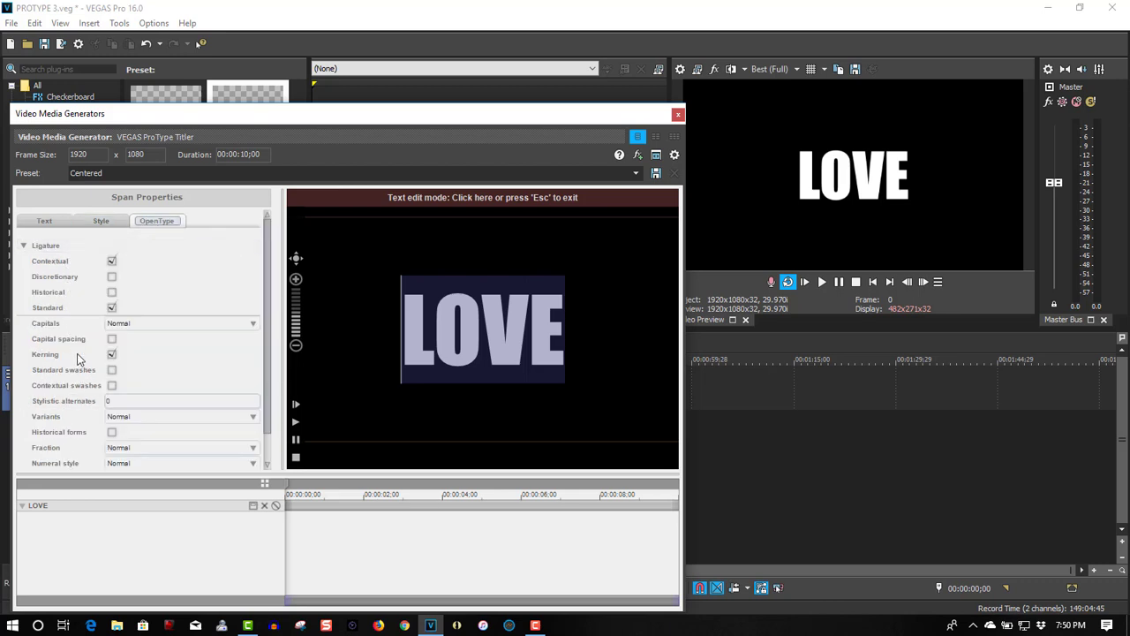
left_click(443, 198)
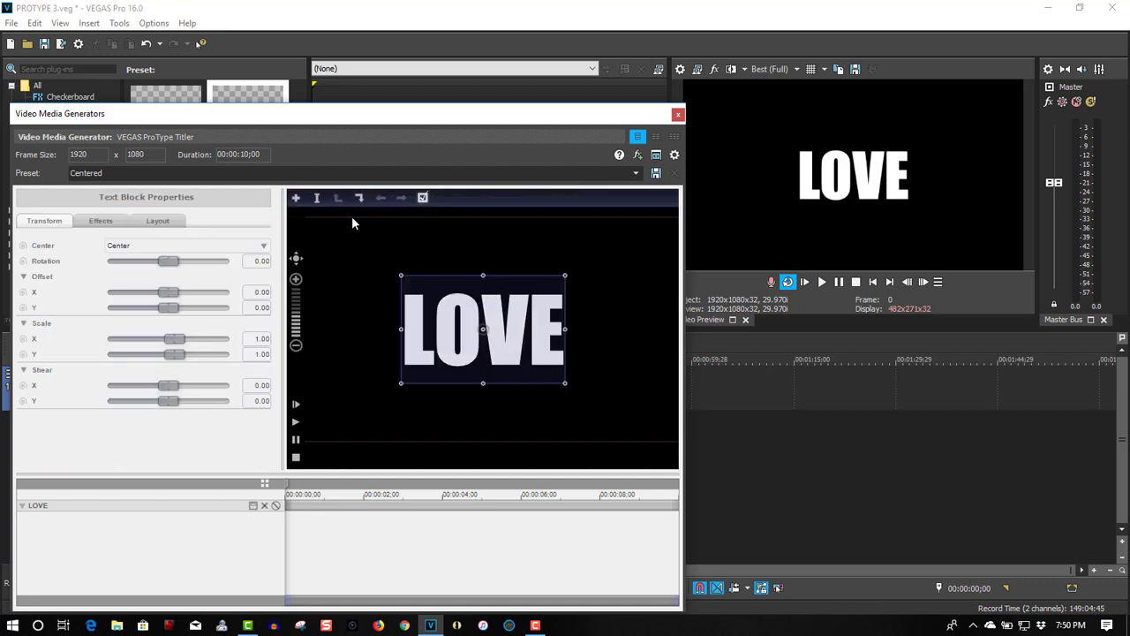
Turn on a white-to-orange gradient fill for the LOVE block.
left_click(114, 227)
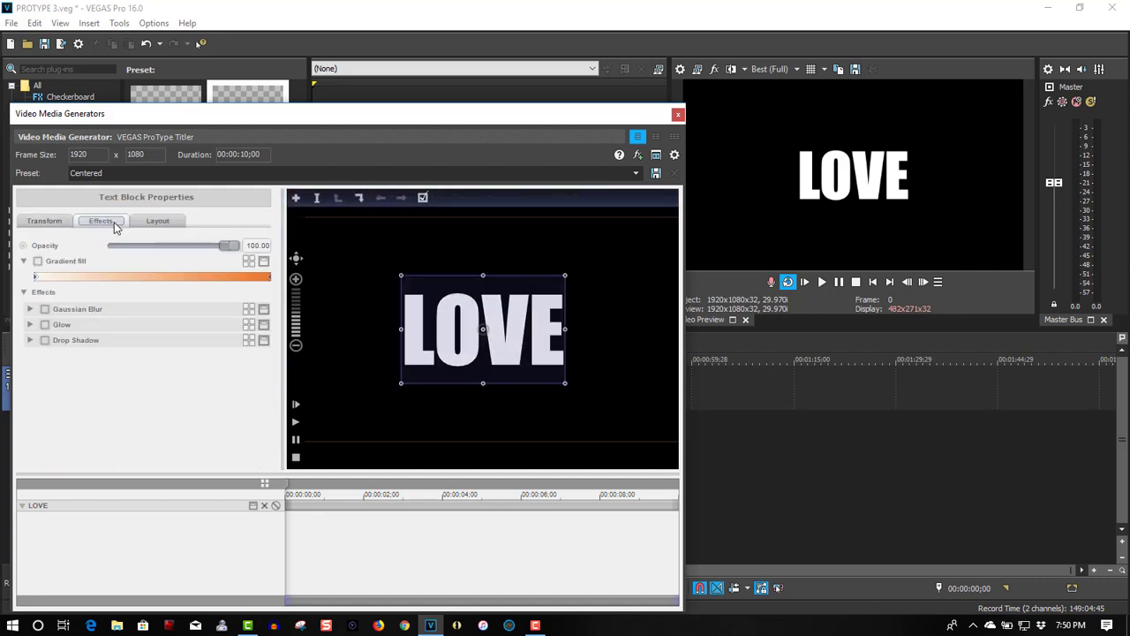
left_click(38, 262)
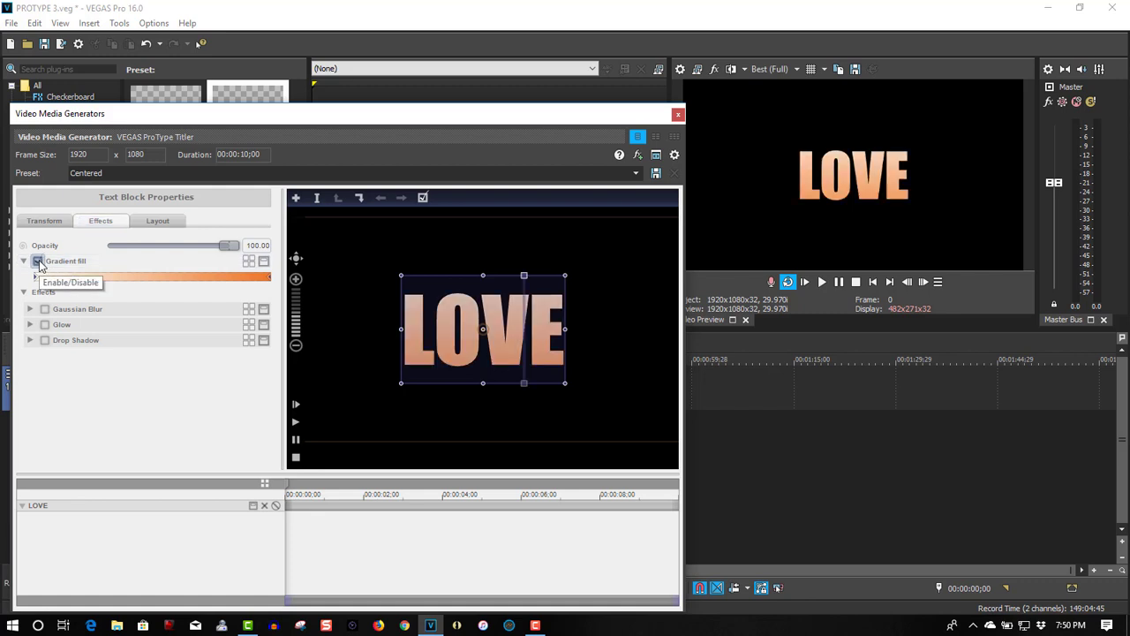
left_click(263, 261)
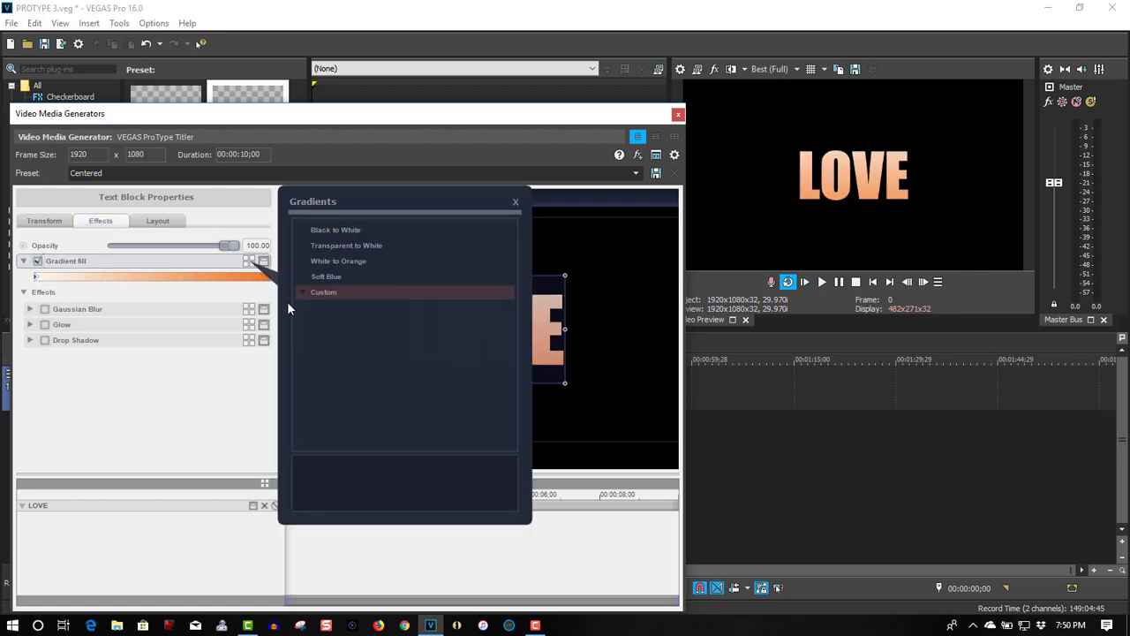
left_click(216, 295)
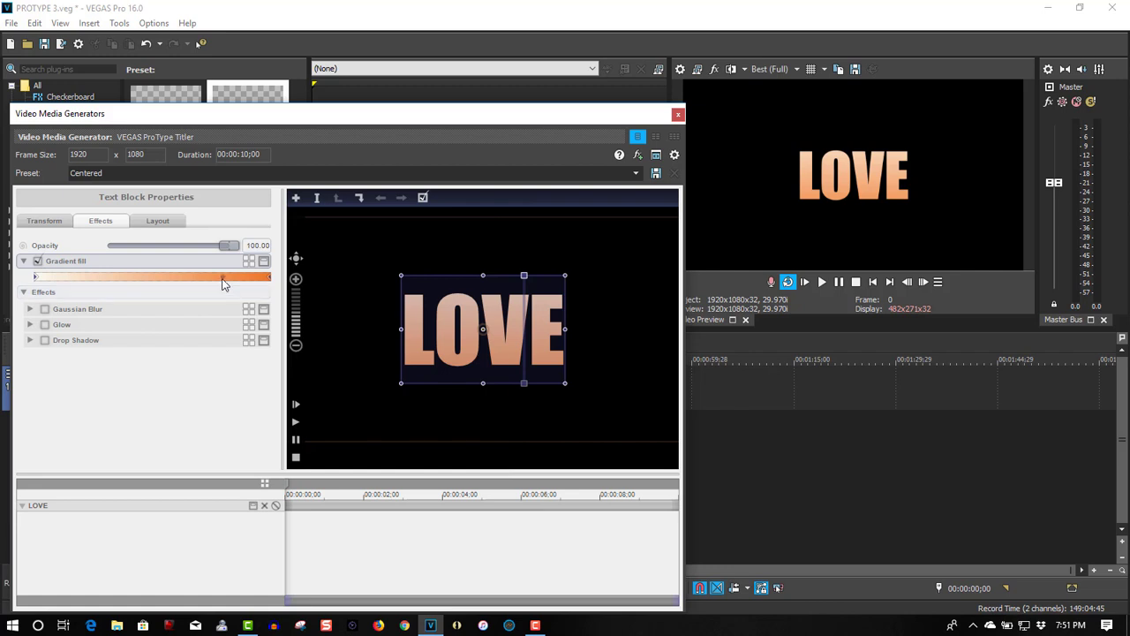
left_click(49, 225)
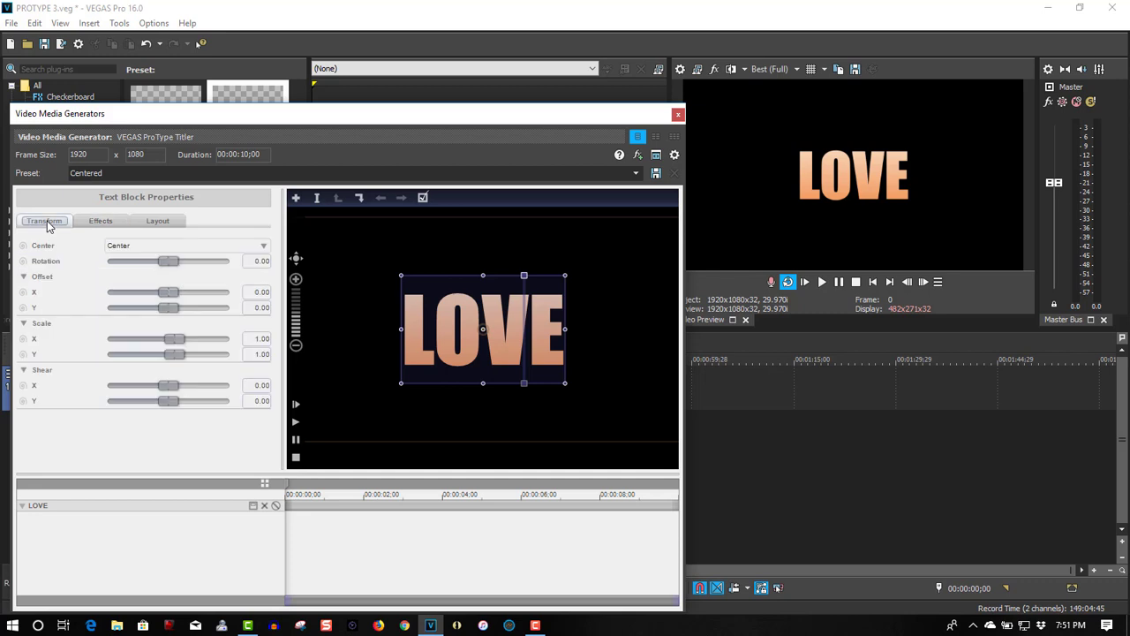
Keyframe LOVE's rotation from 0 to 360 degrees at the two-second mark.
left_click(24, 262)
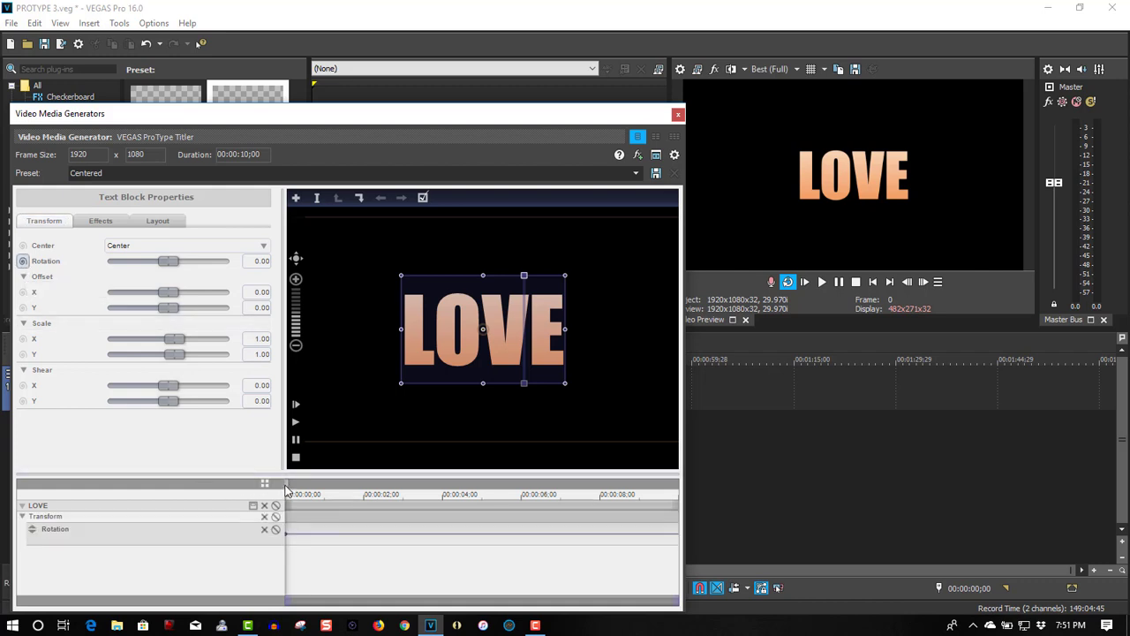
left_click_drag(286, 490, 365, 491)
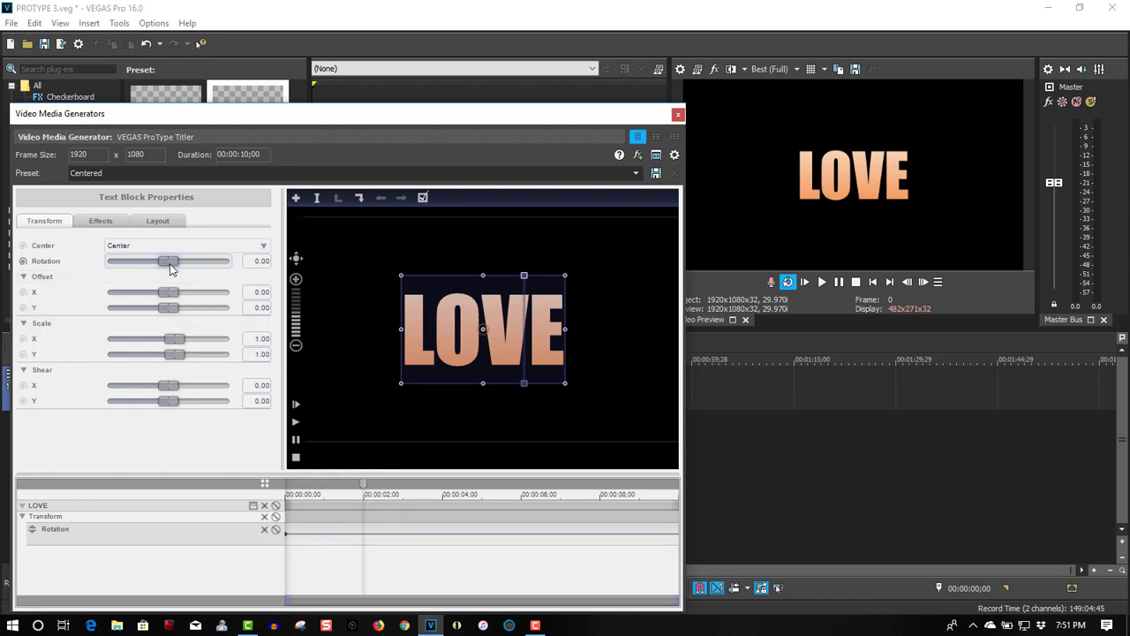
left_click_drag(168, 261, 238, 270)
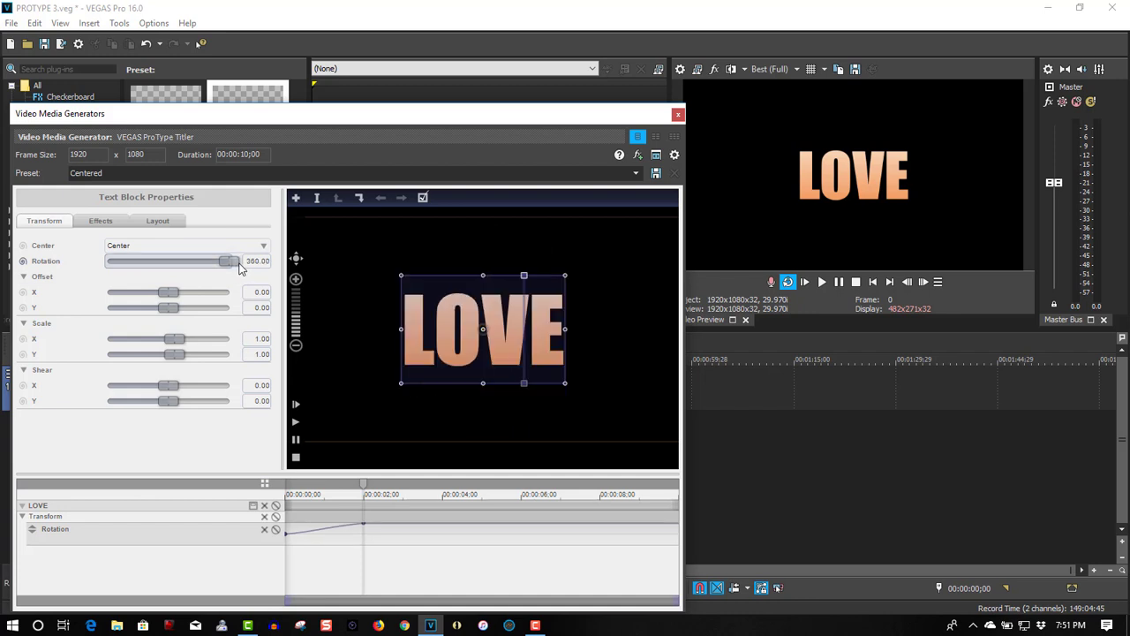
Keyframe LOVE's tracking to widen to 2.44 at about 00:00:06.
left_click(153, 224)
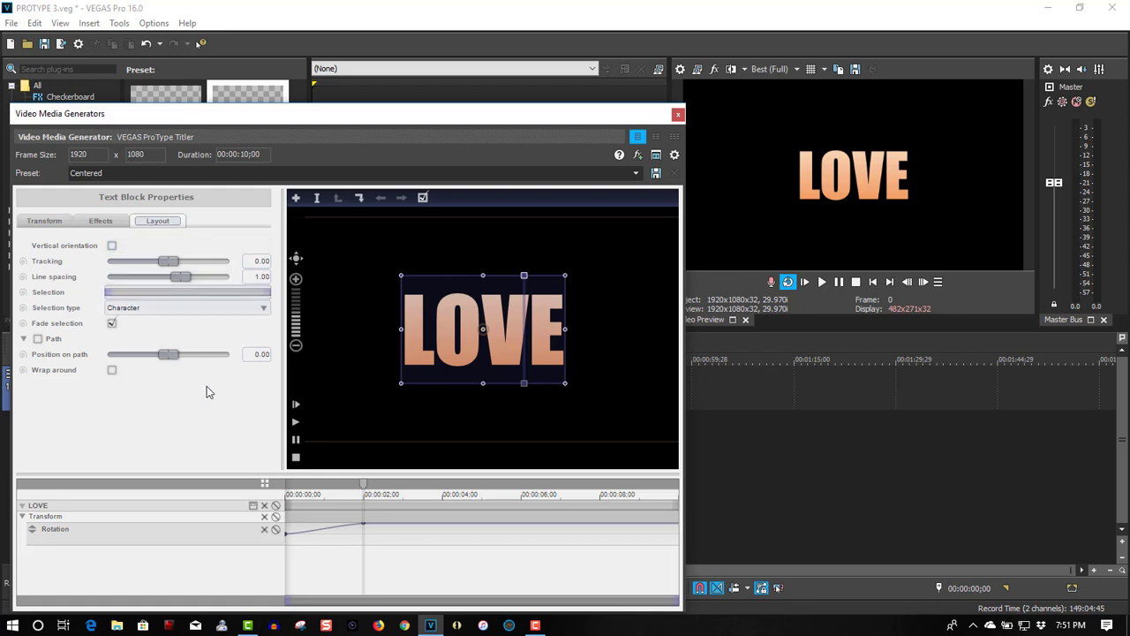
left_click_drag(364, 485, 521, 484)
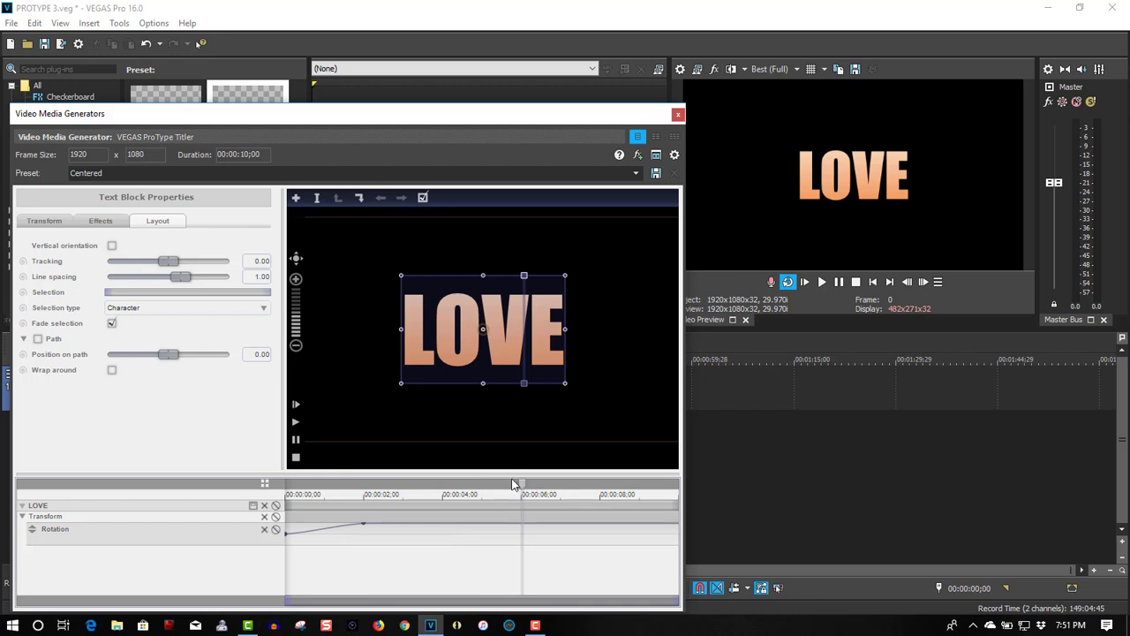
left_click(24, 263)
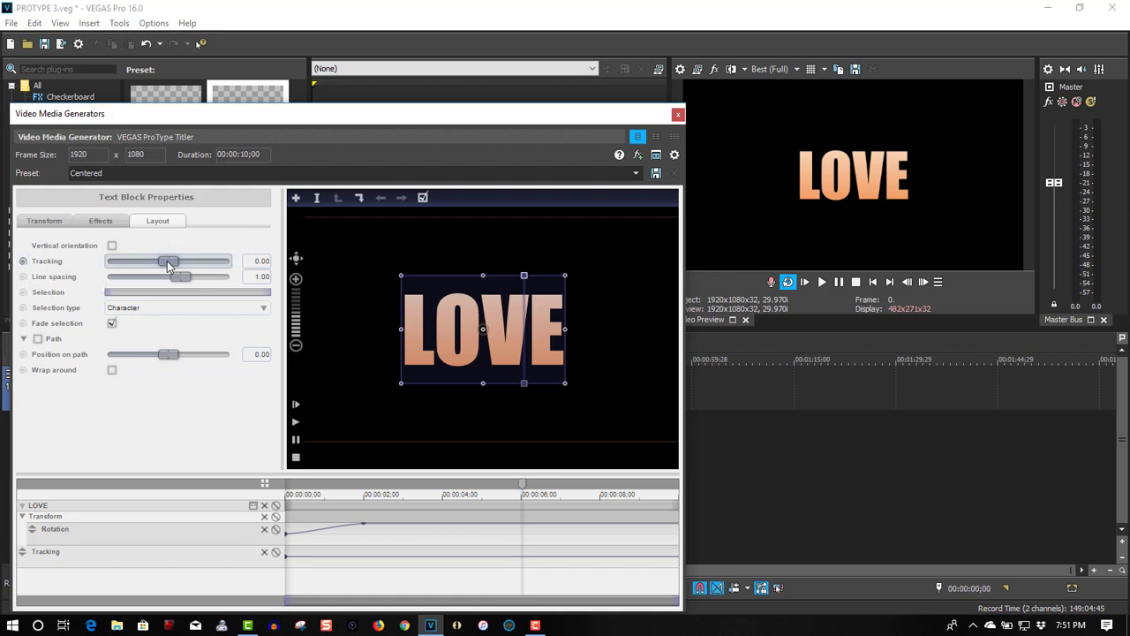
left_click_drag(168, 265, 179, 266)
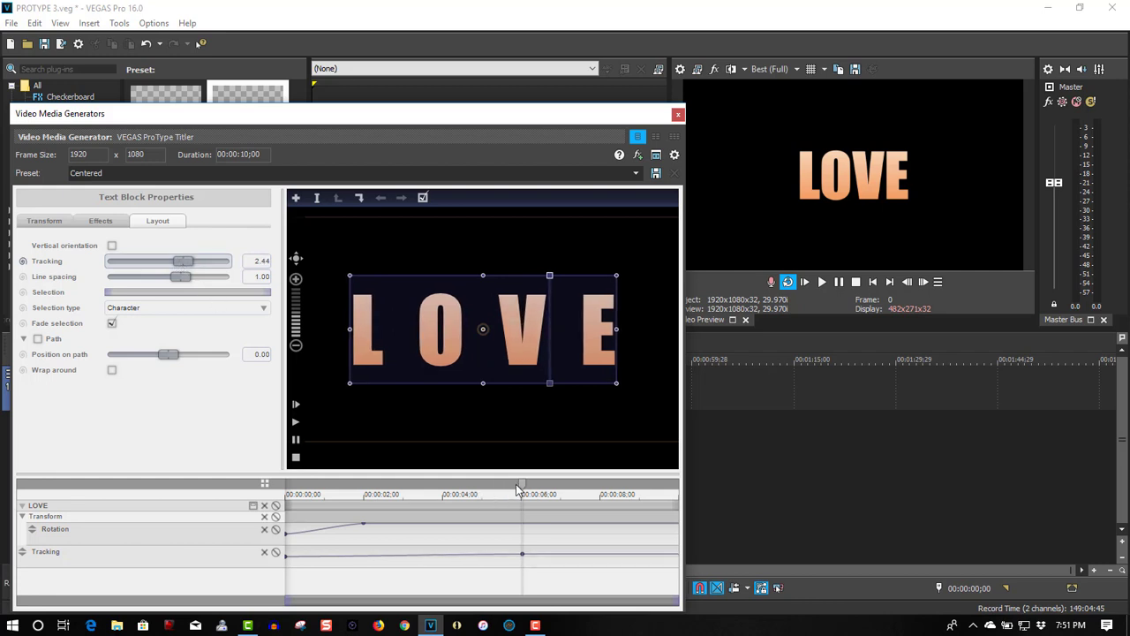
Keyframe the tracking back to 0.00 just past 00:00:08.
left_click_drag(521, 487, 639, 487)
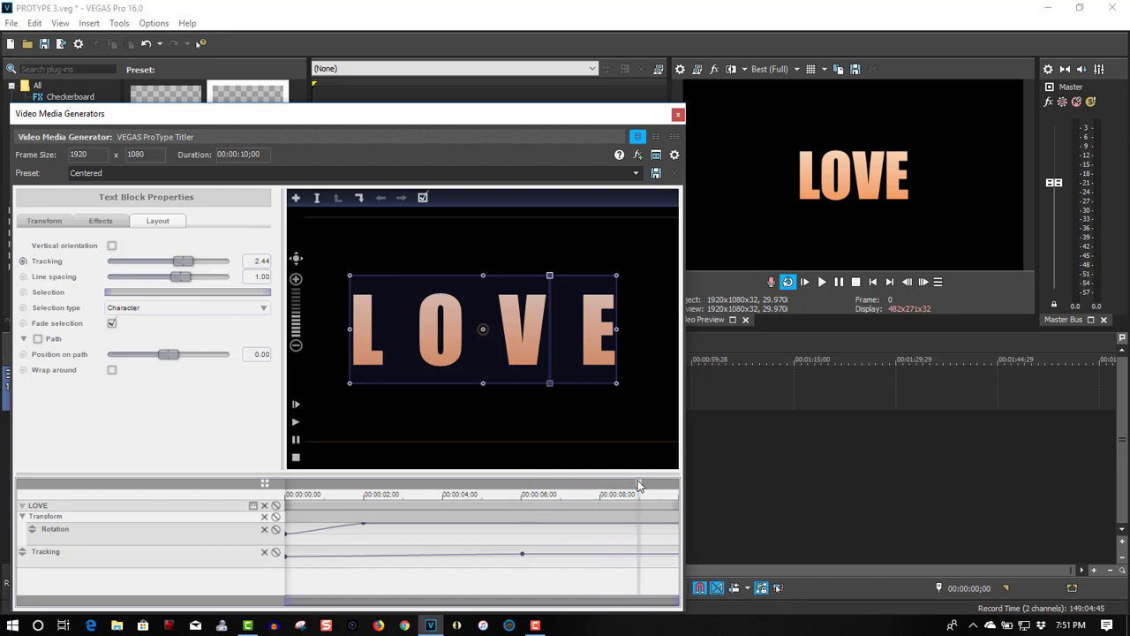
left_click(262, 260)
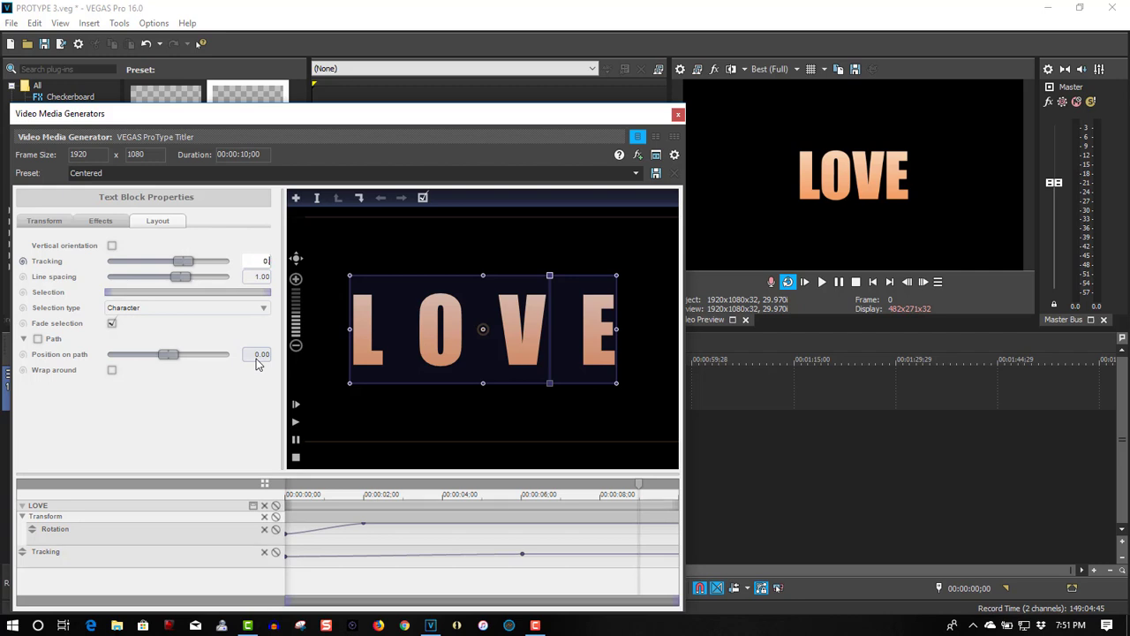
type("0.00")
key("Return")
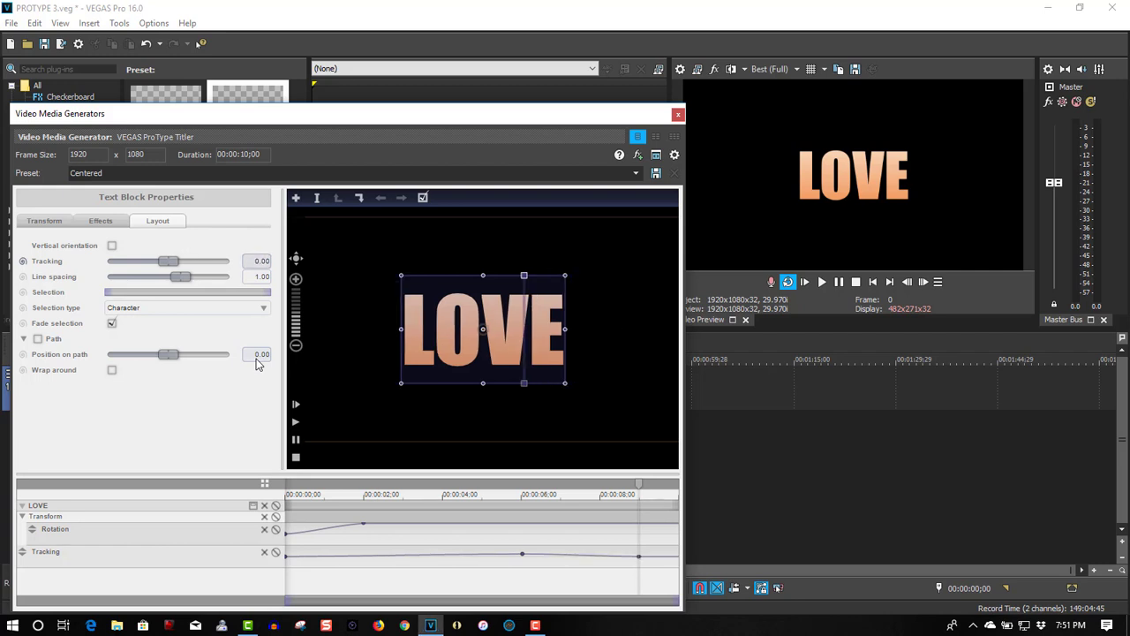
Play the LOVE title in the Video Preview and pause at 00:00:10;05.
left_click(678, 114)
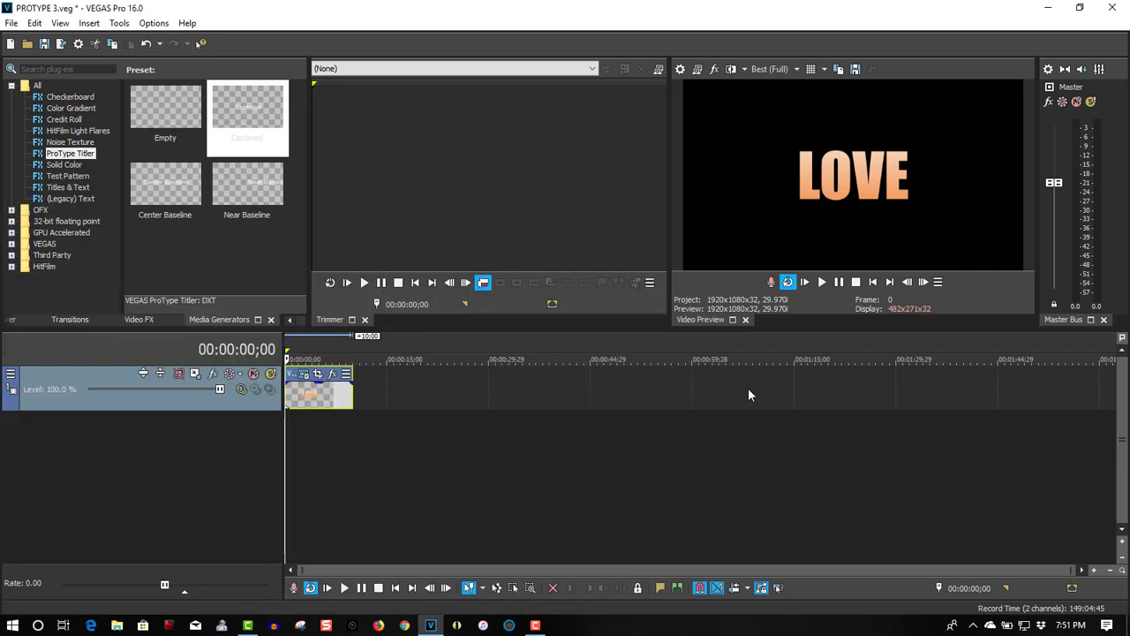
left_click(821, 282)
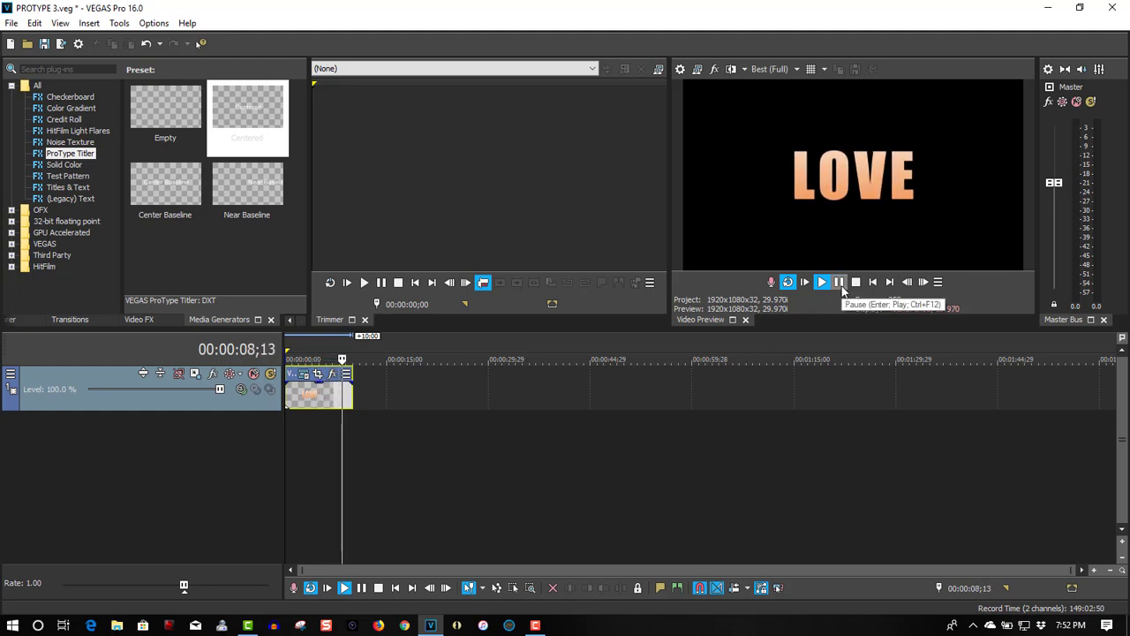
left_click(839, 281)
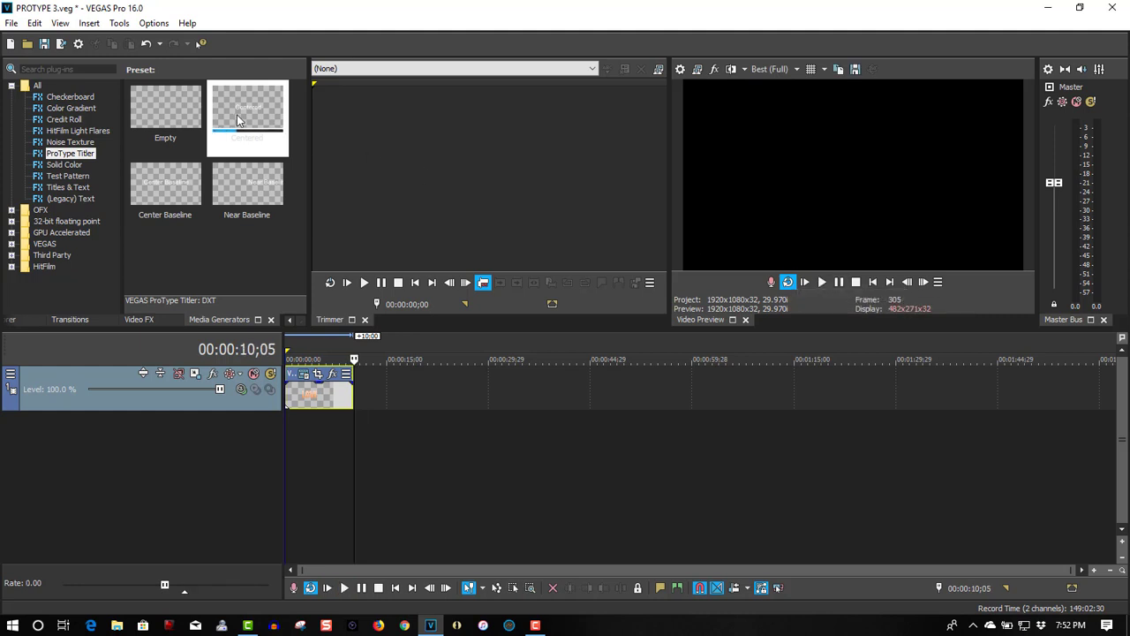
Place a Centered title after the LOVE clip reading 'I AM IN LOVE' in Arial 3.00.
left_click_drag(237, 119, 362, 388)
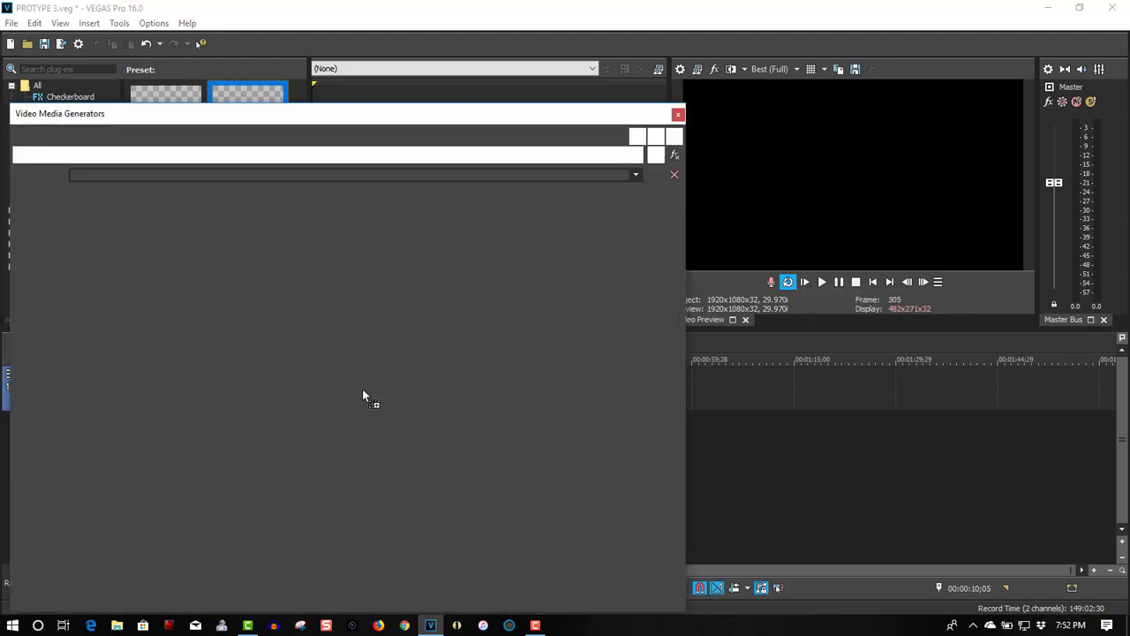
double_click(523, 340)
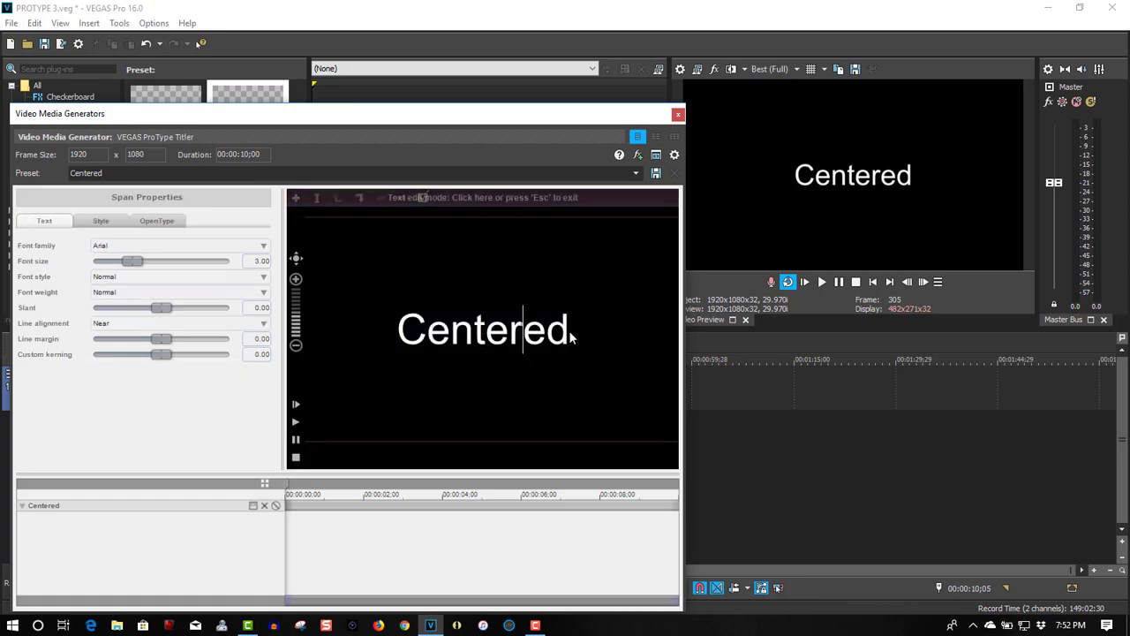
left_click_drag(571, 335, 395, 368)
type("I")
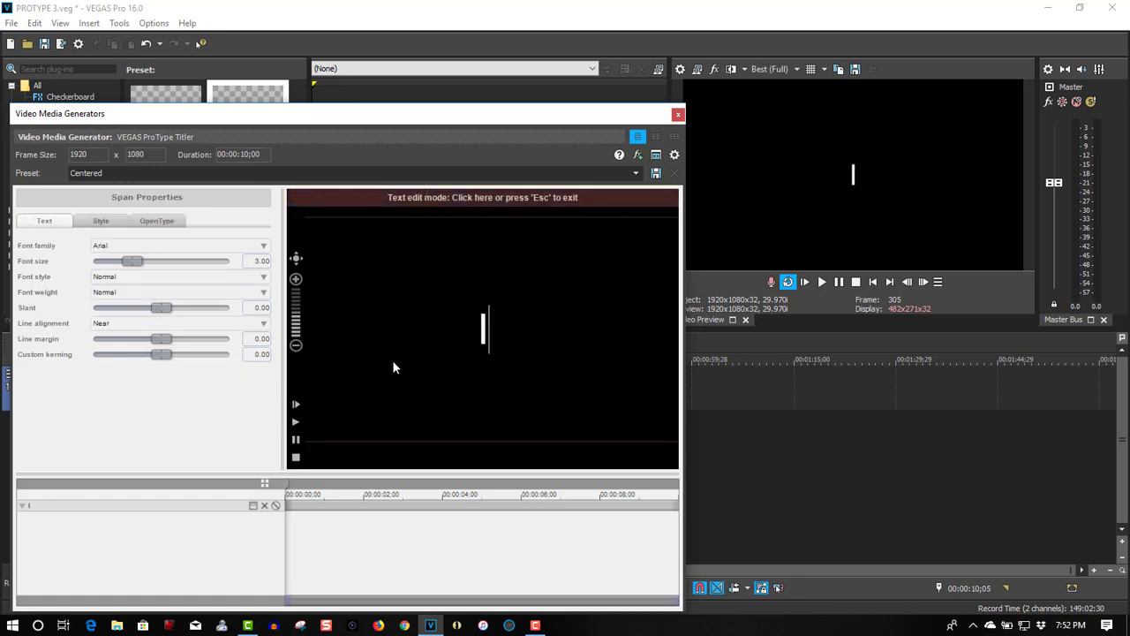
type(" AM IN LOVE")
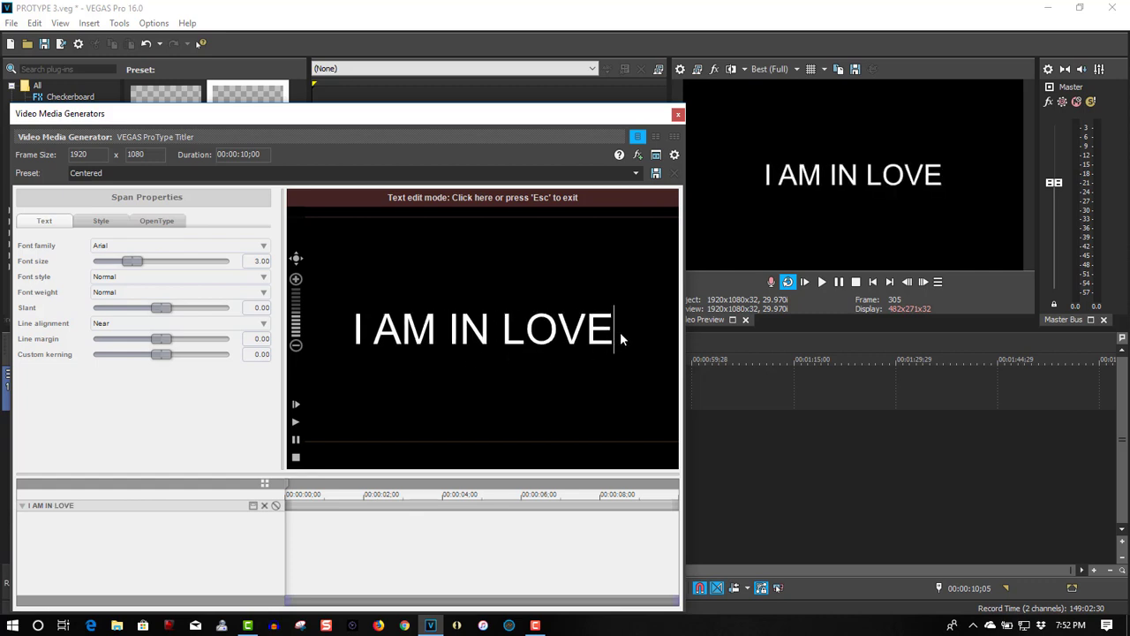
left_click_drag(620, 337, 360, 338)
left_click(101, 221)
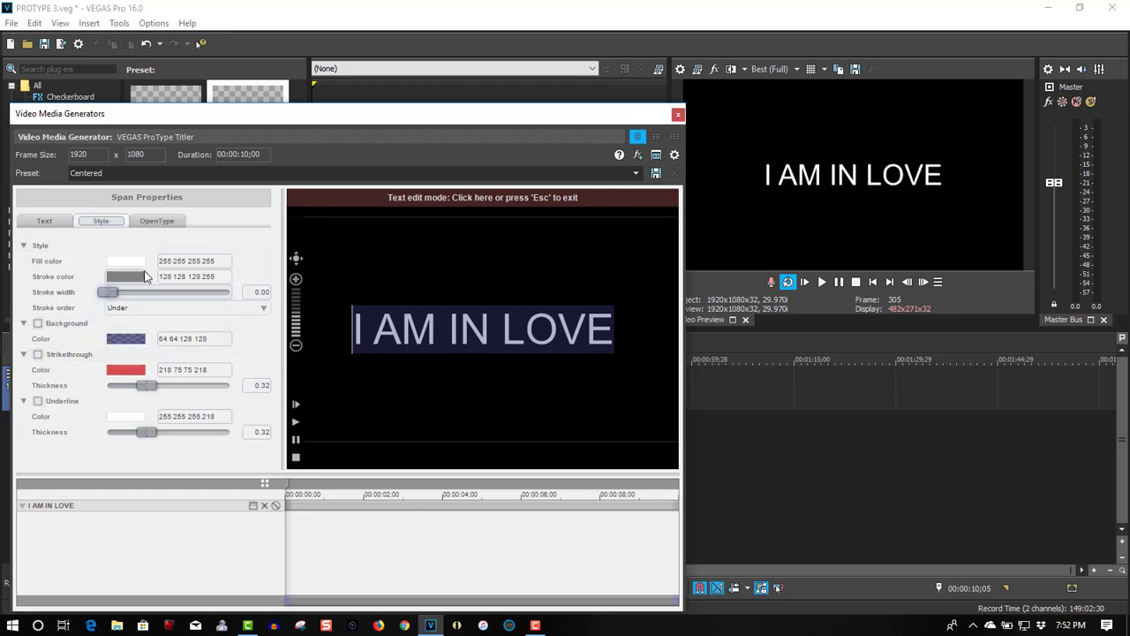
left_click(391, 396)
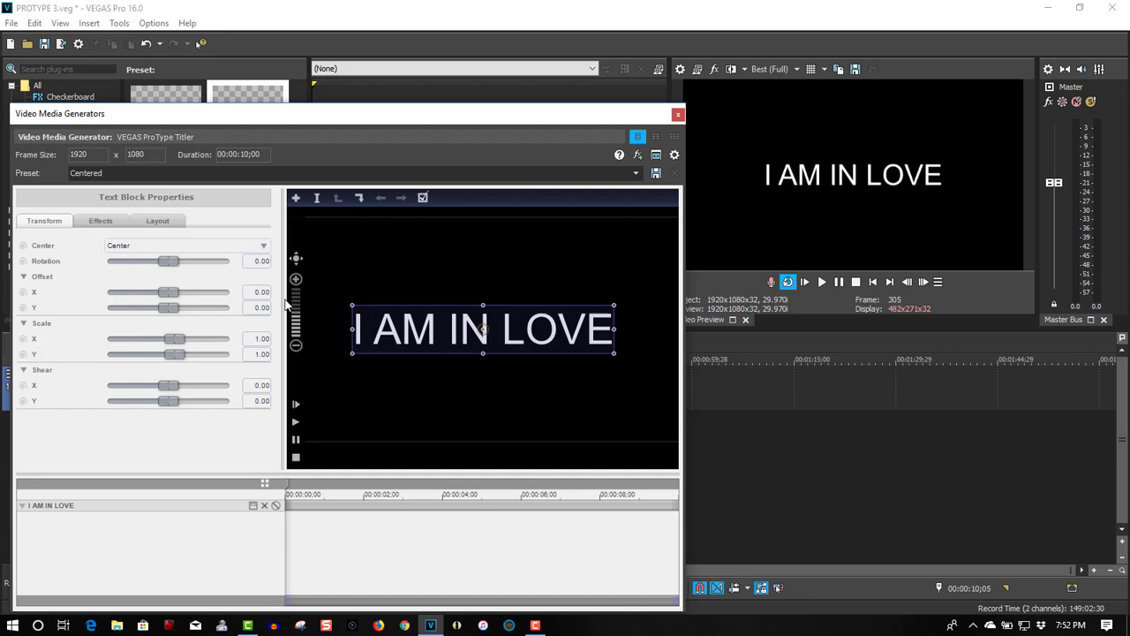
Turn off Fade selection and keyframe Selection right to 0 at the clip start.
left_click(158, 221)
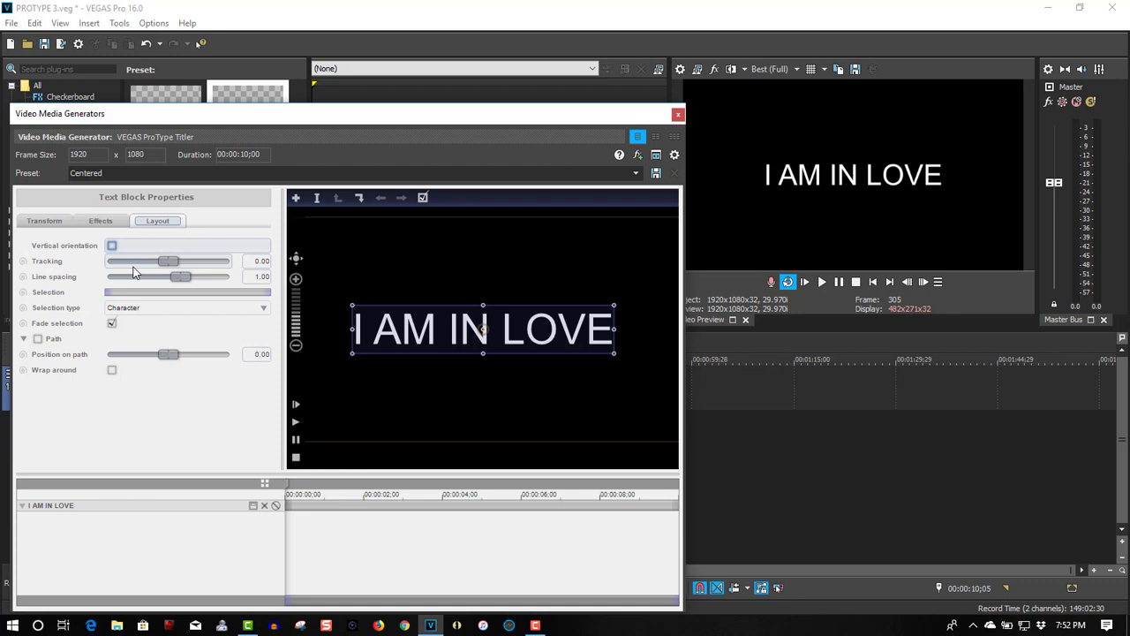
left_click(112, 325)
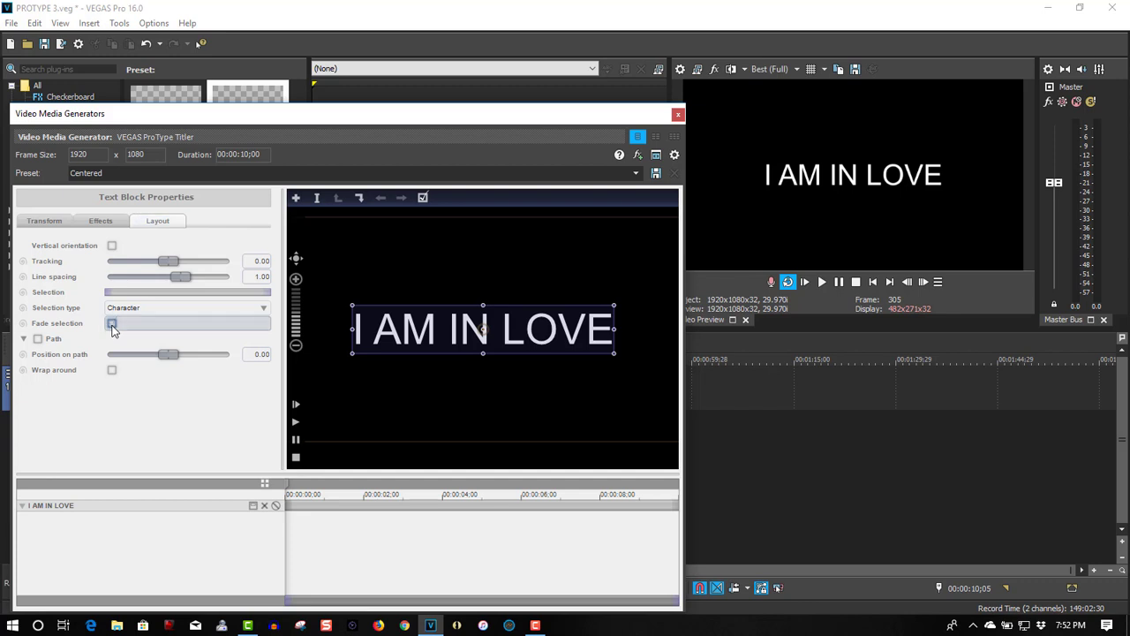
left_click(23, 292)
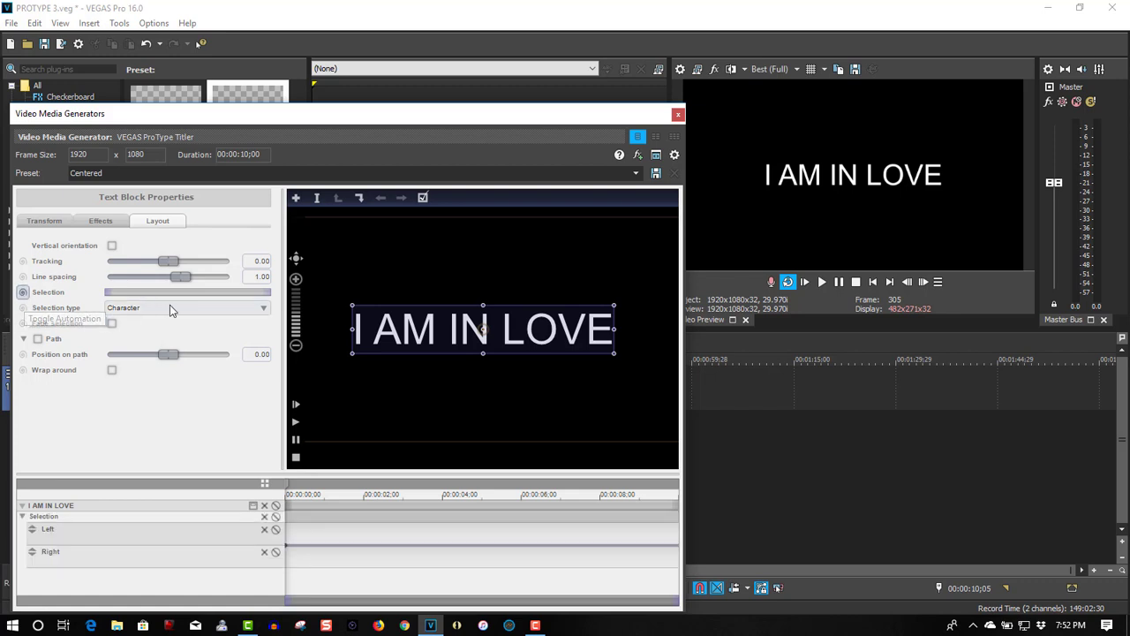
left_click_drag(269, 293, 100, 297)
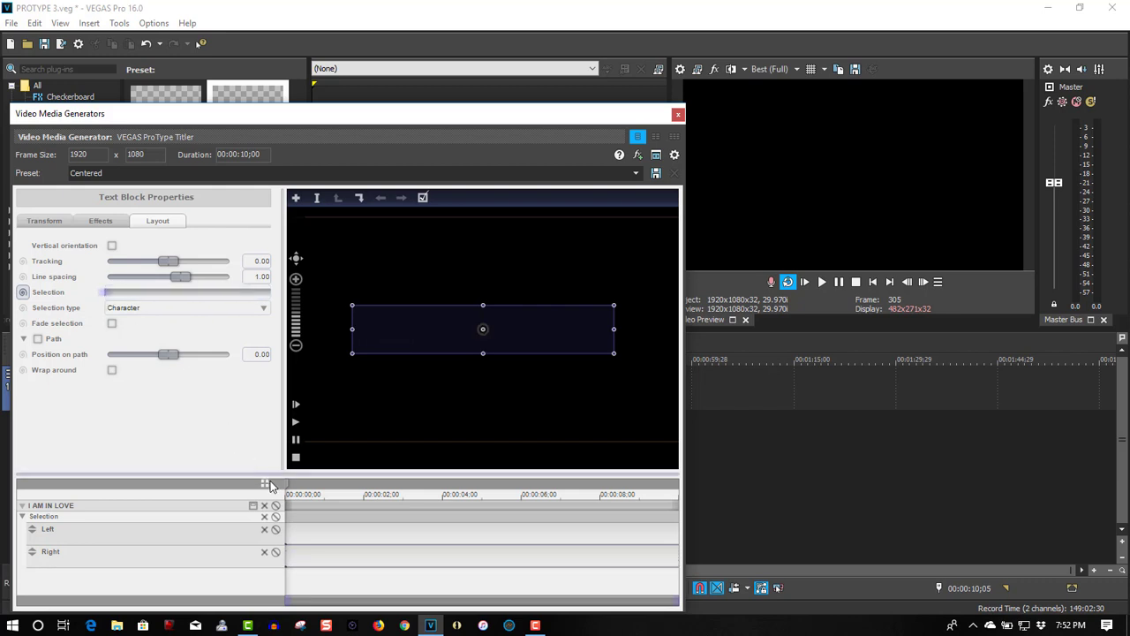
Keyframe Selection right to reveal the full text at 00:00:04.
left_click(288, 488)
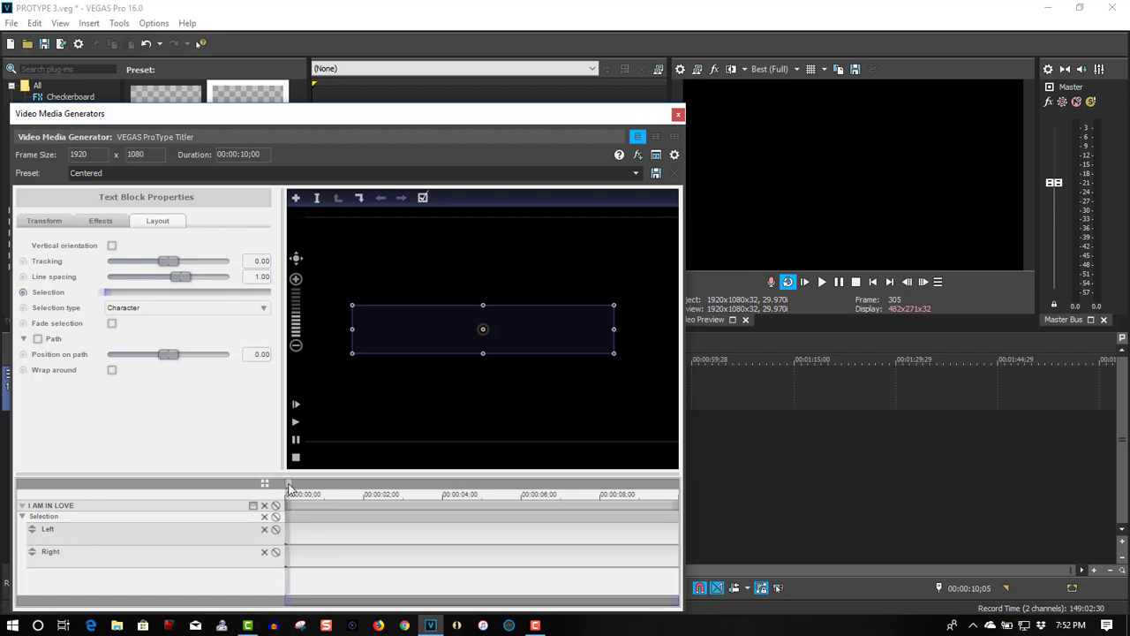
left_click_drag(288, 488, 444, 486)
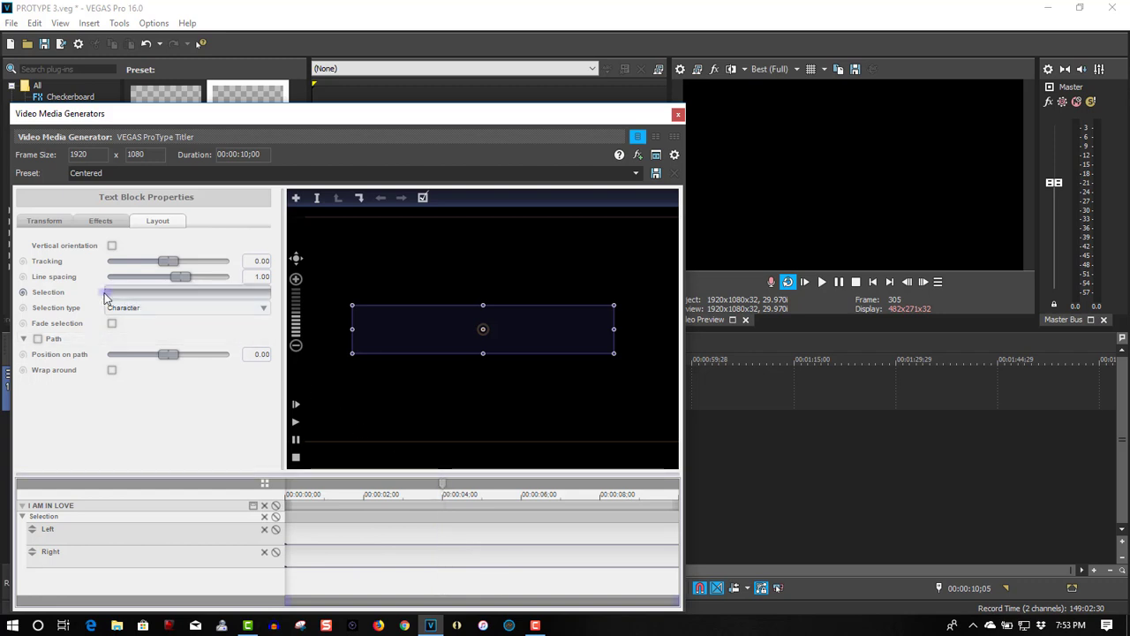
left_click_drag(103, 296, 275, 301)
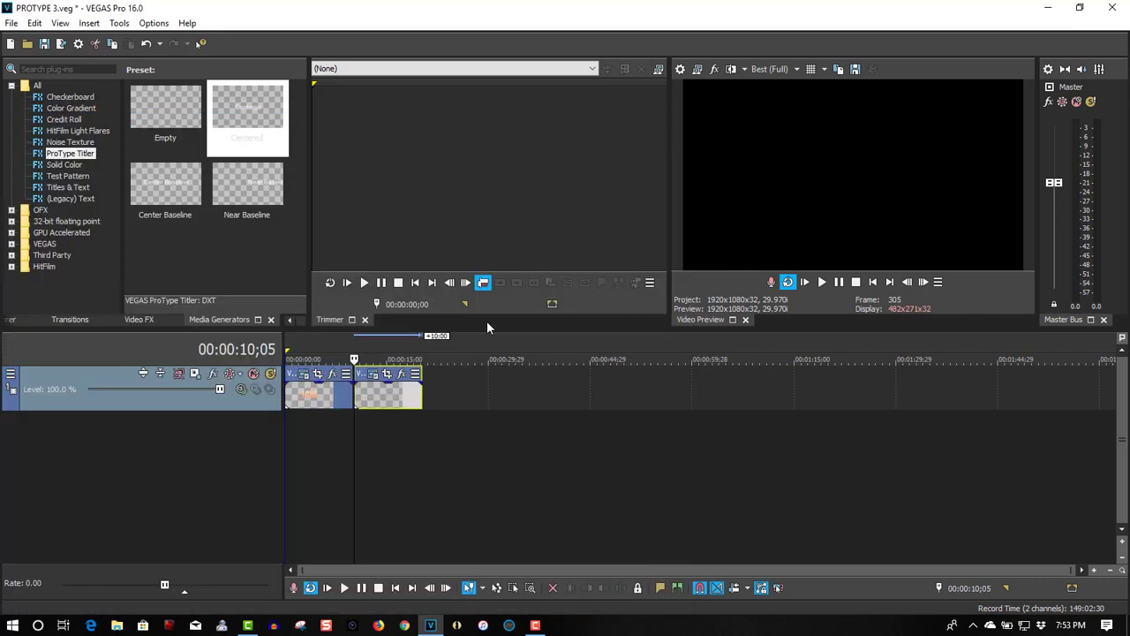
Play the I AM IN LOVE title and pause once it is fully typed on.
left_click(678, 114)
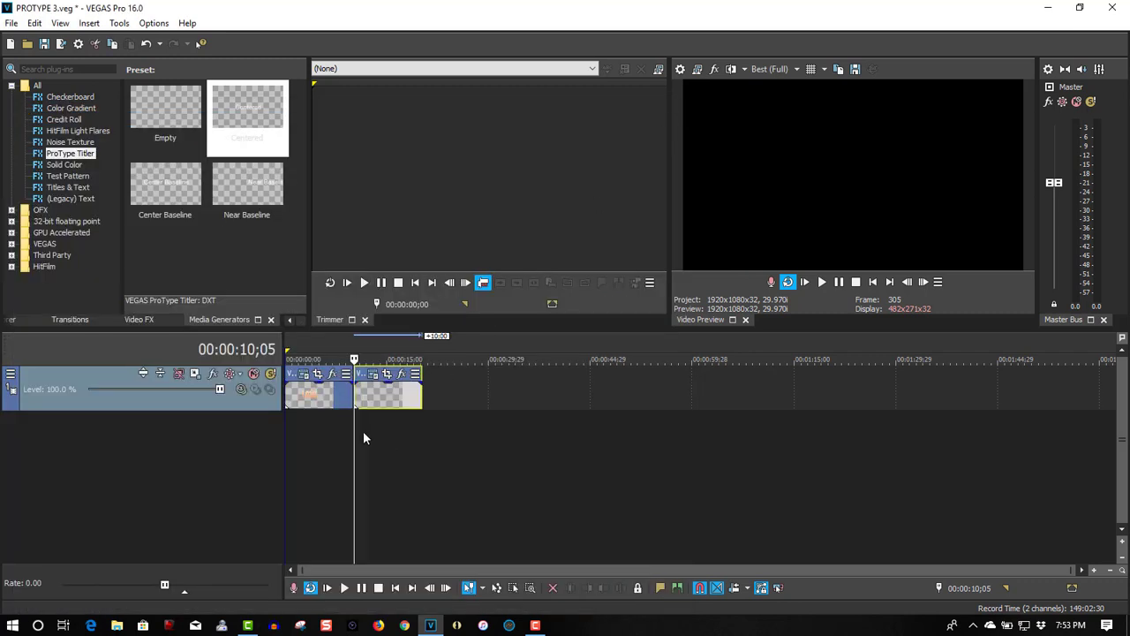
left_click(821, 282)
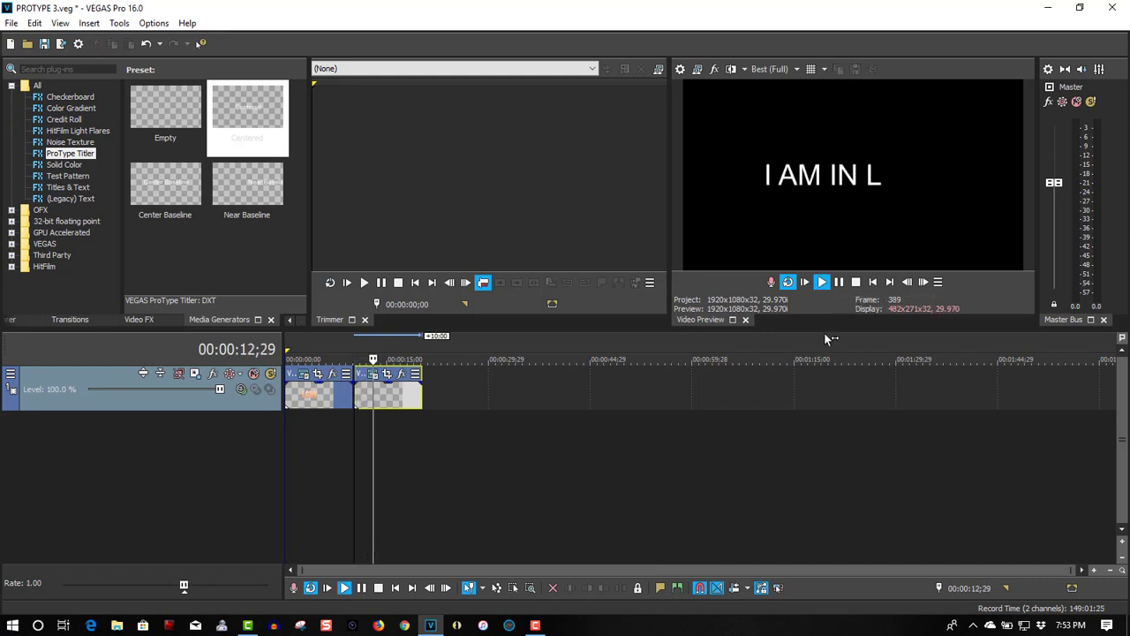
left_click(841, 283)
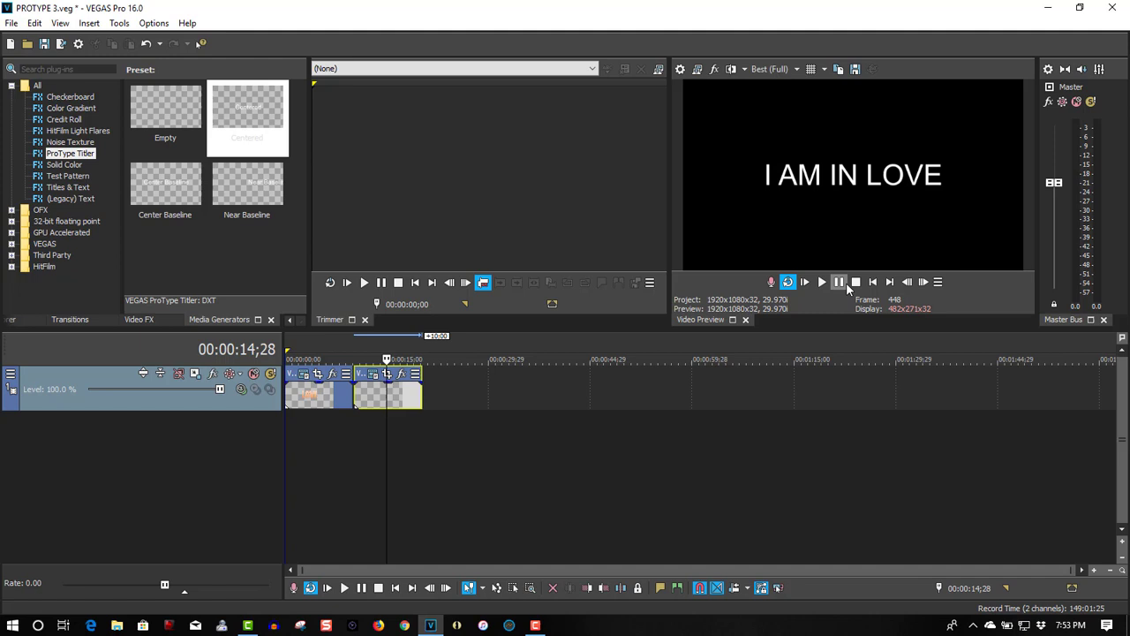